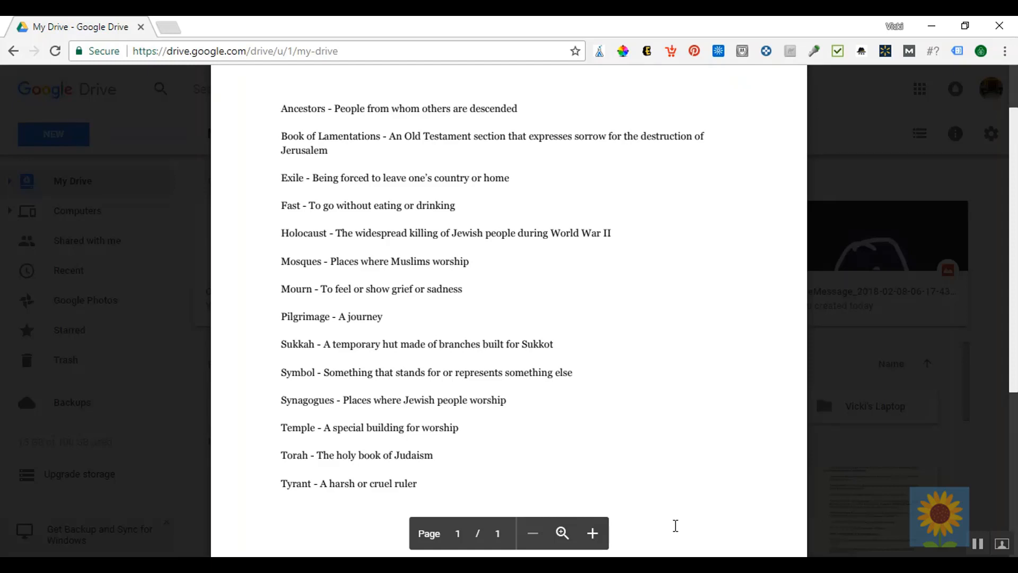
# Search the apps that can be connected to Google Drive for "dochub" and close the app list.
pyautogui.moveTo(566, 211)
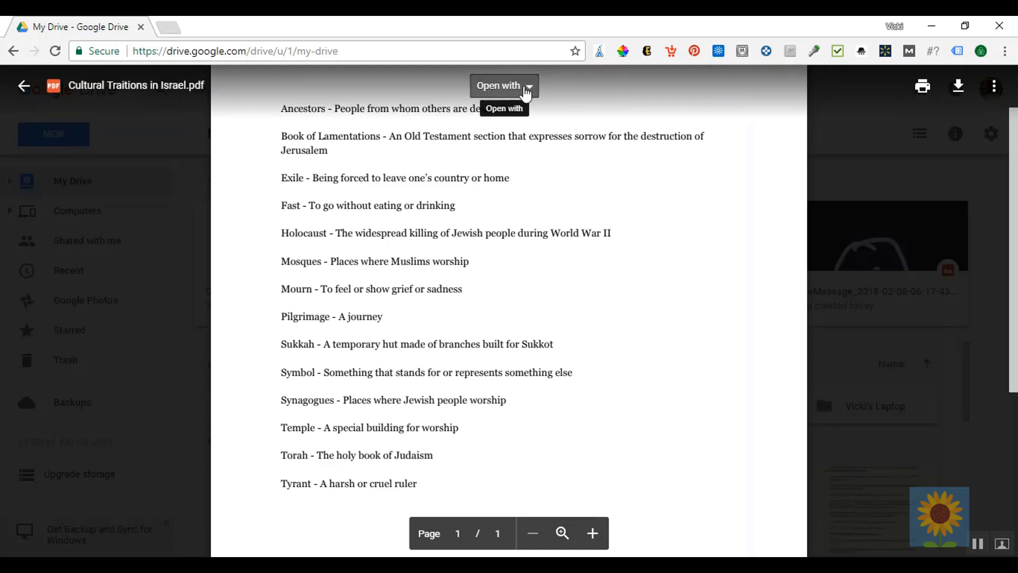
pyautogui.click(531, 91)
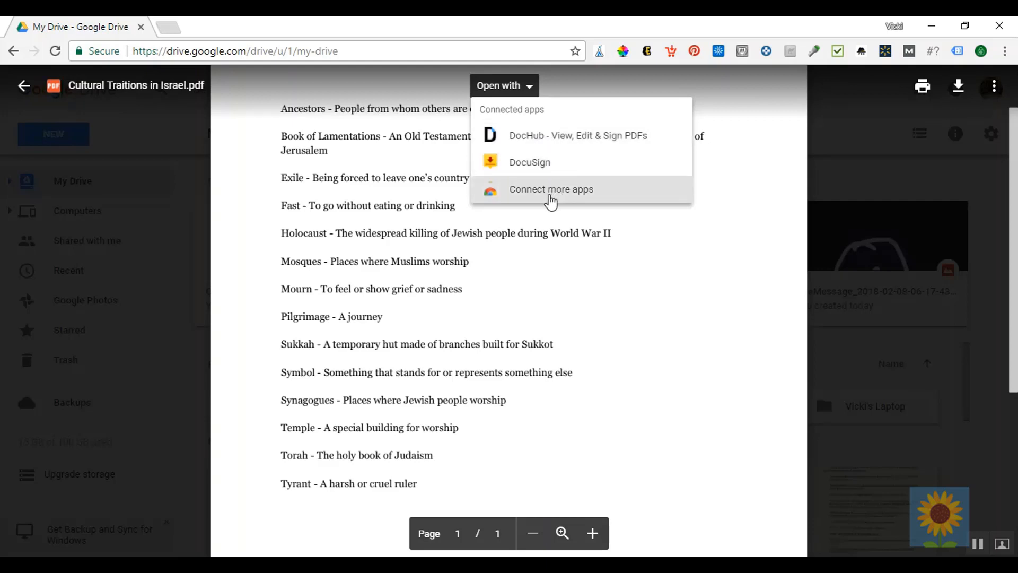
pyautogui.click(550, 201)
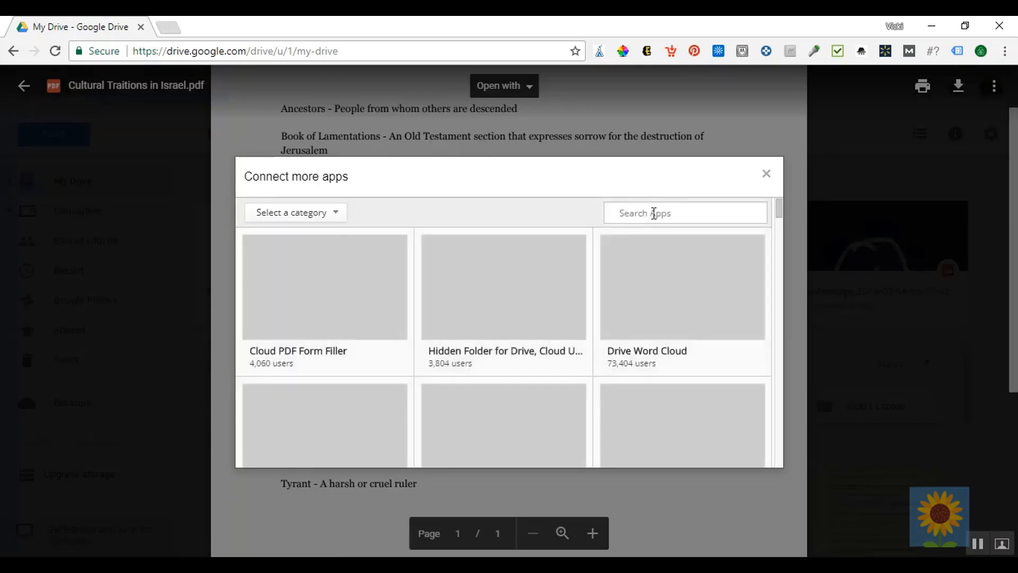
pyautogui.click(653, 213)
pyautogui.write('dochub')
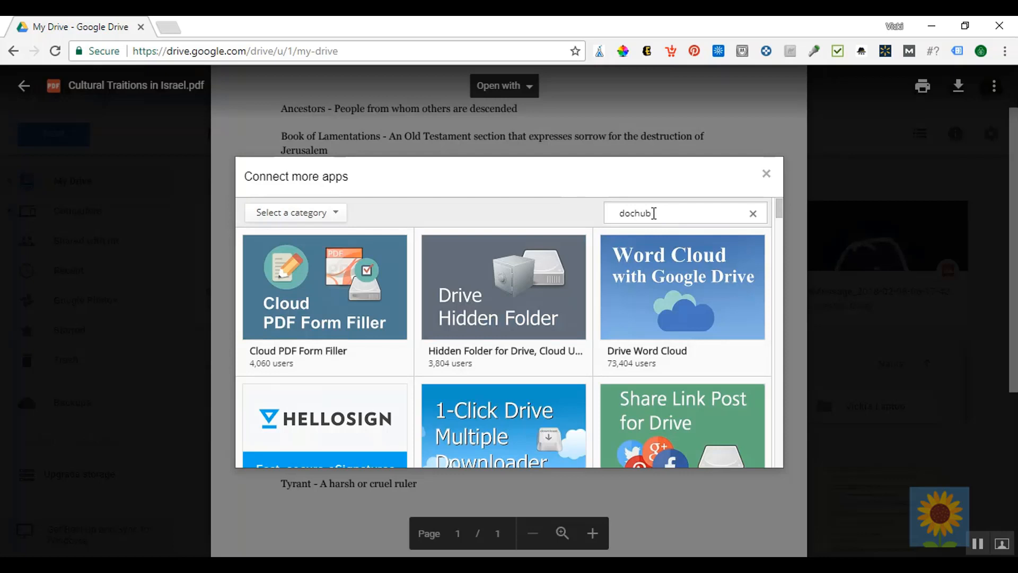
pyautogui.press('Return')
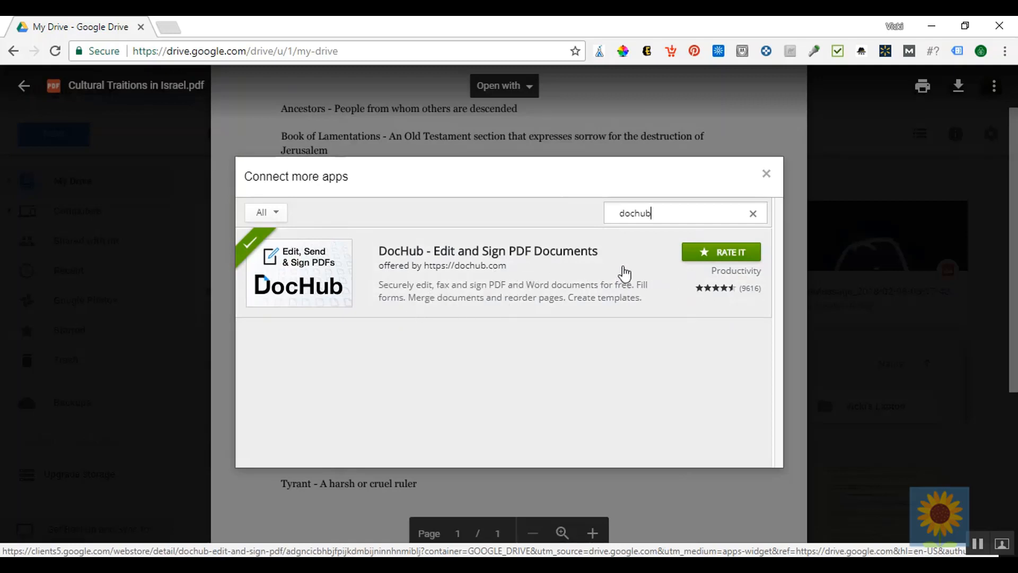
pyautogui.click(766, 174)
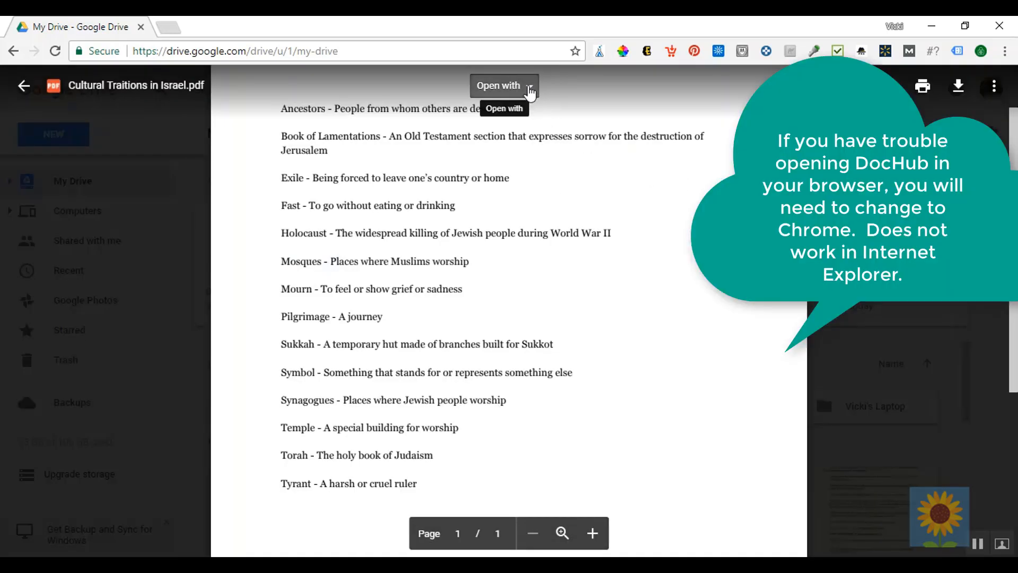
# Open Cultural Traitions in Israel.pdf from Drive with DocHub and create a duplicate of the previously imported file.
pyautogui.click(530, 89)
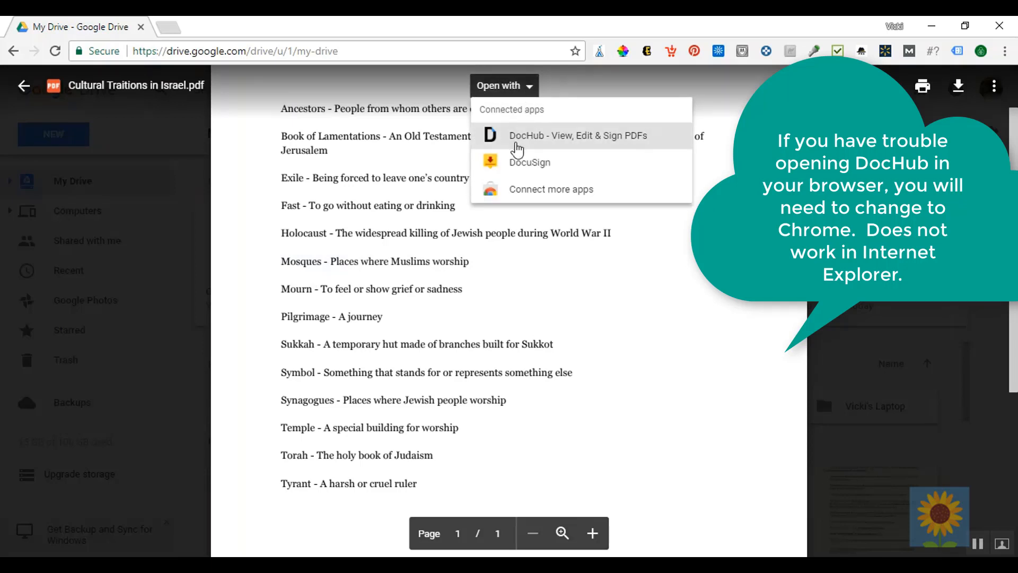
pyautogui.click(518, 138)
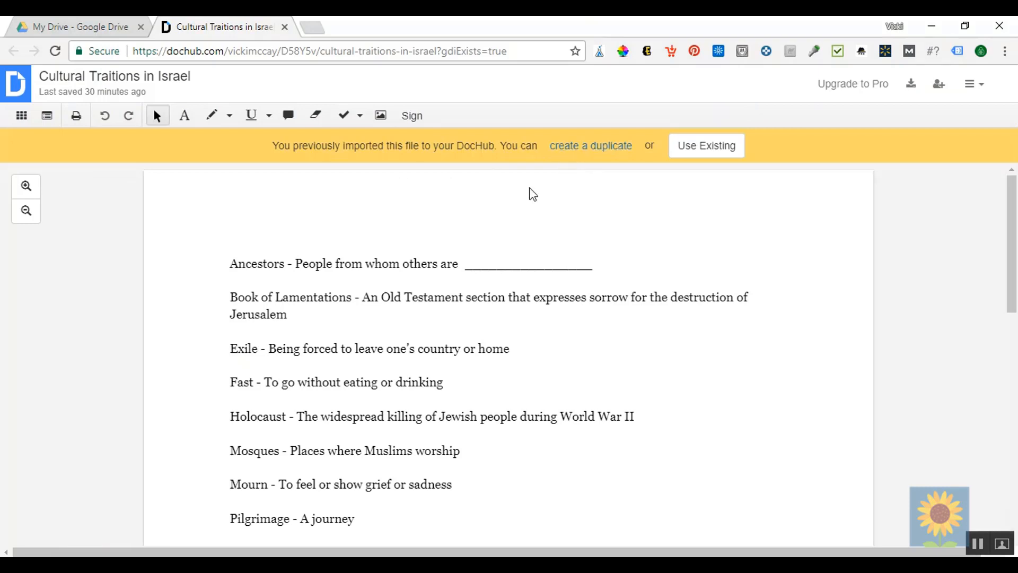
pyautogui.click(470, 264)
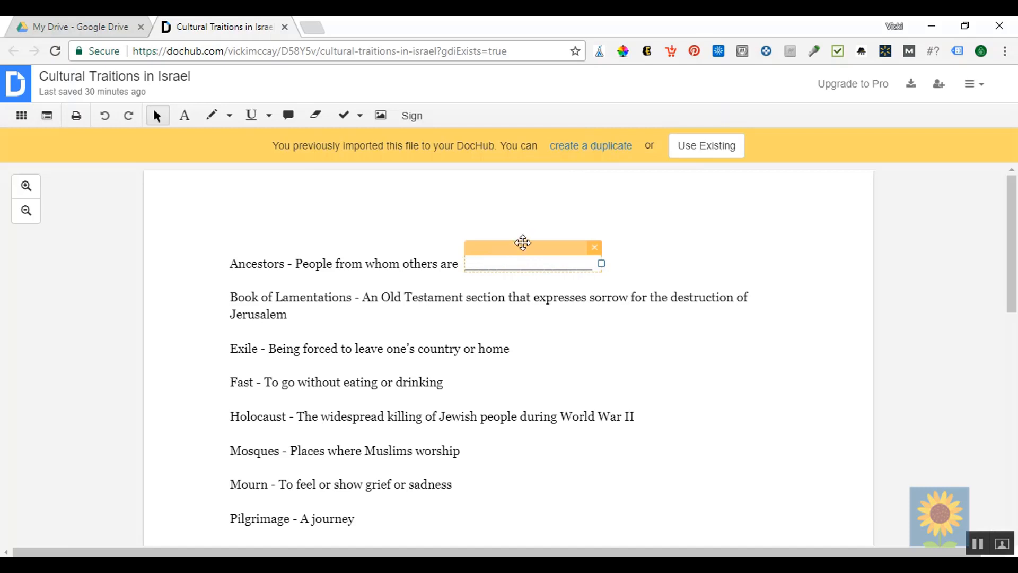
pyautogui.click(595, 247)
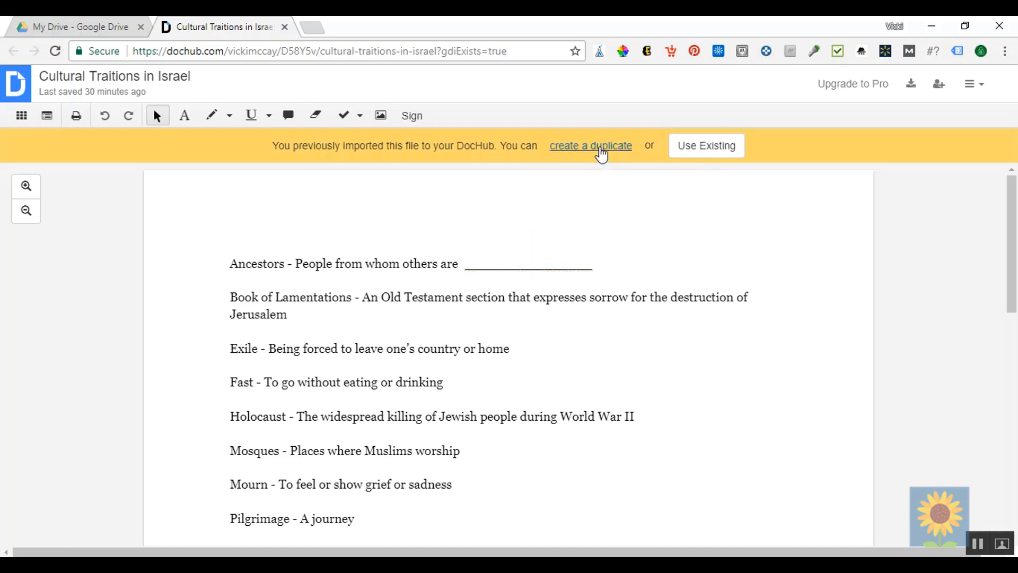
pyautogui.click(602, 153)
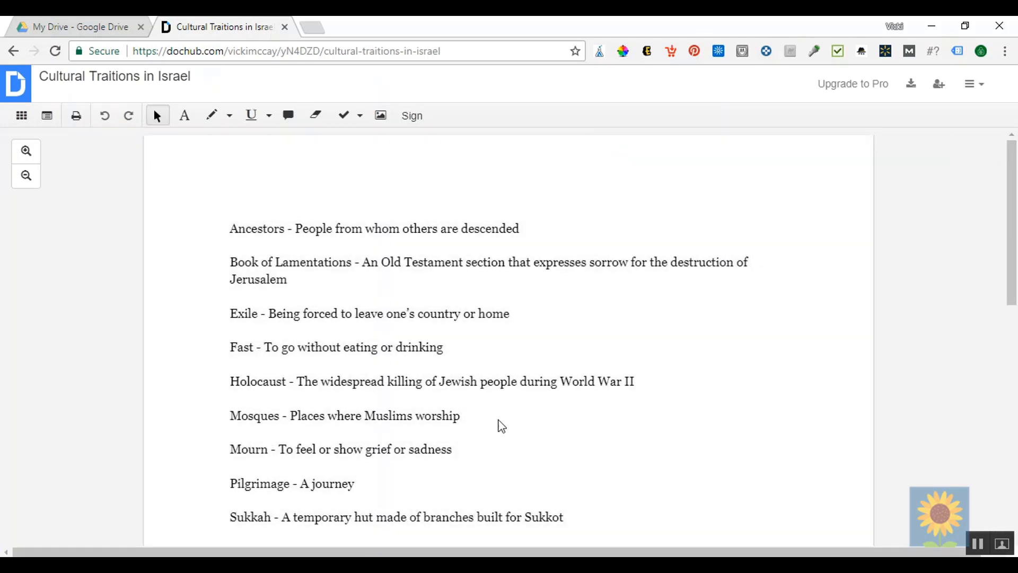
# White out "descended" in the Ancestors definition and add a text blank made of underscores in its place.
pyautogui.press('e')
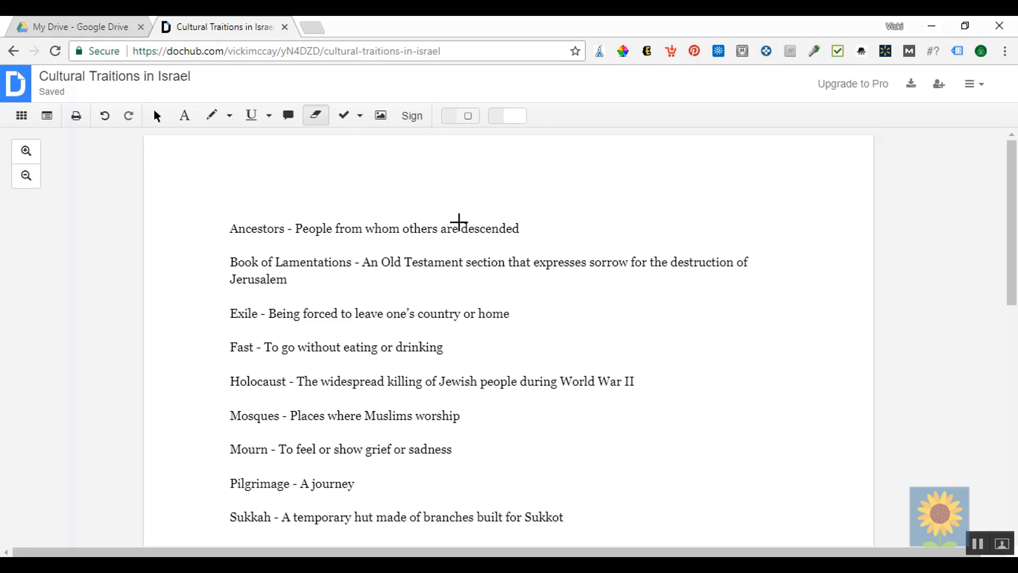
pyautogui.moveTo(459, 221); pyautogui.dragTo(542, 235)
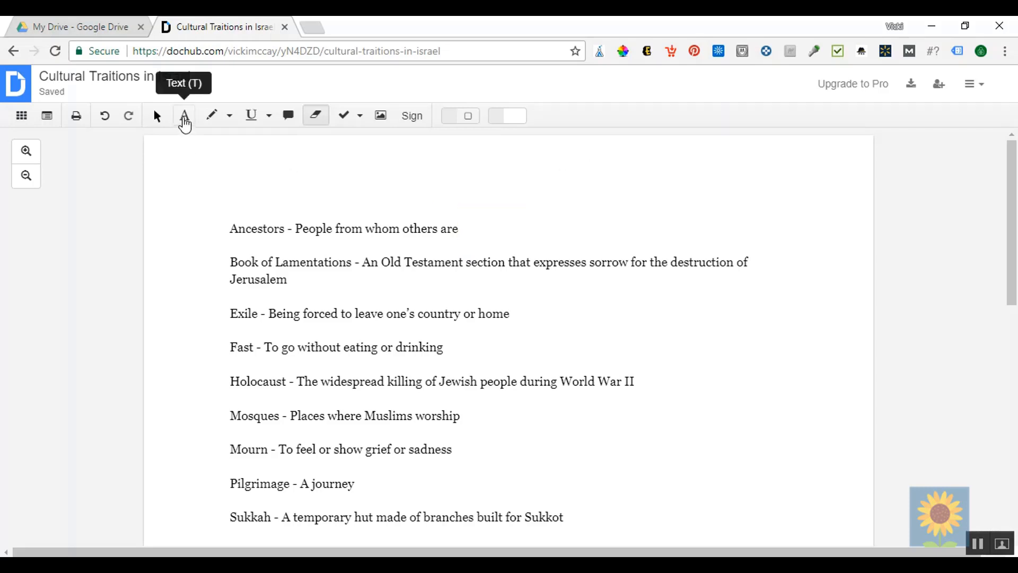
pyautogui.click(185, 122)
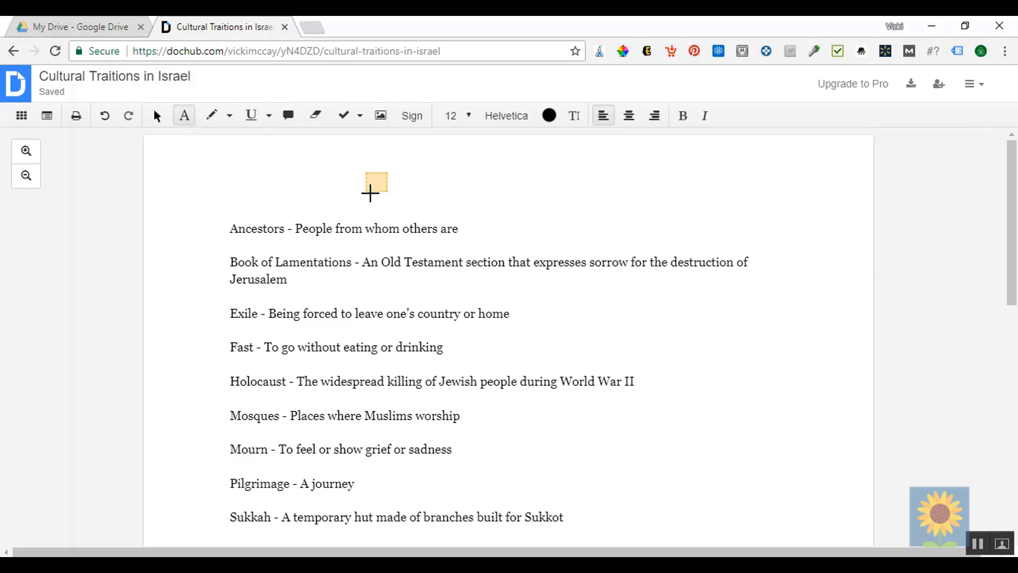
pyautogui.click(466, 228)
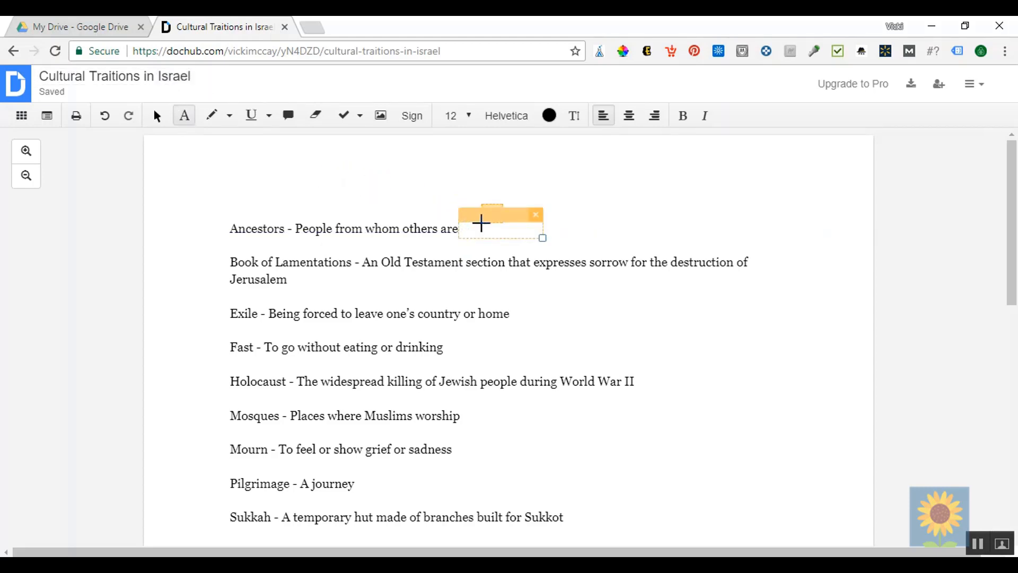
pyautogui.click(480, 229)
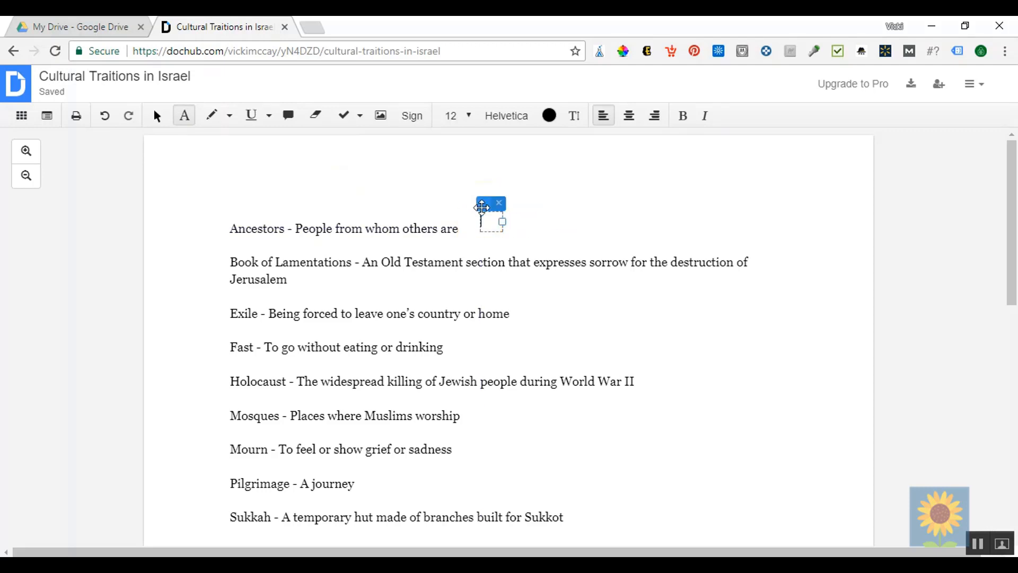
pyautogui.moveTo(483, 206); pyautogui.dragTo(471, 210)
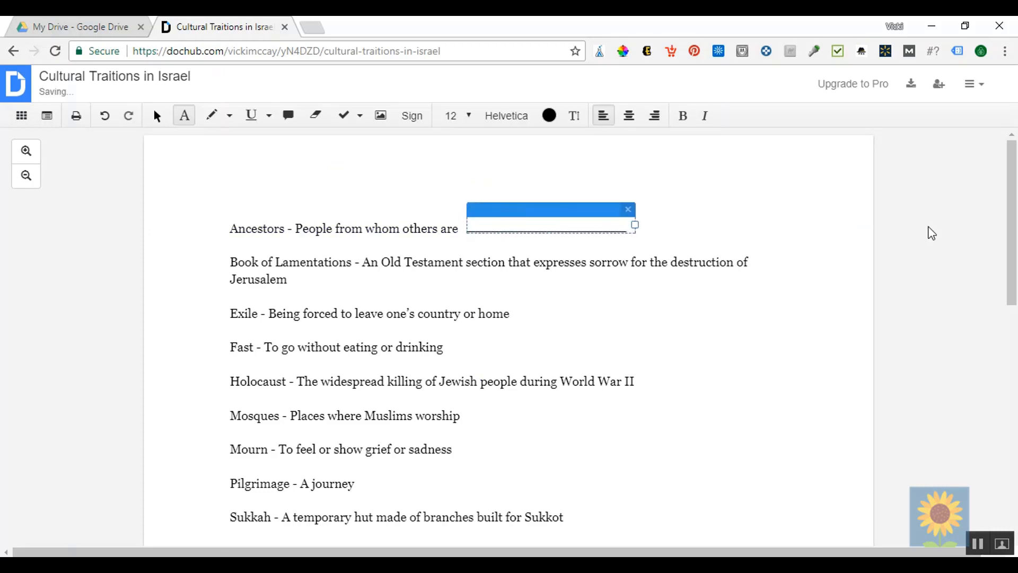
pyautogui.click(829, 240)
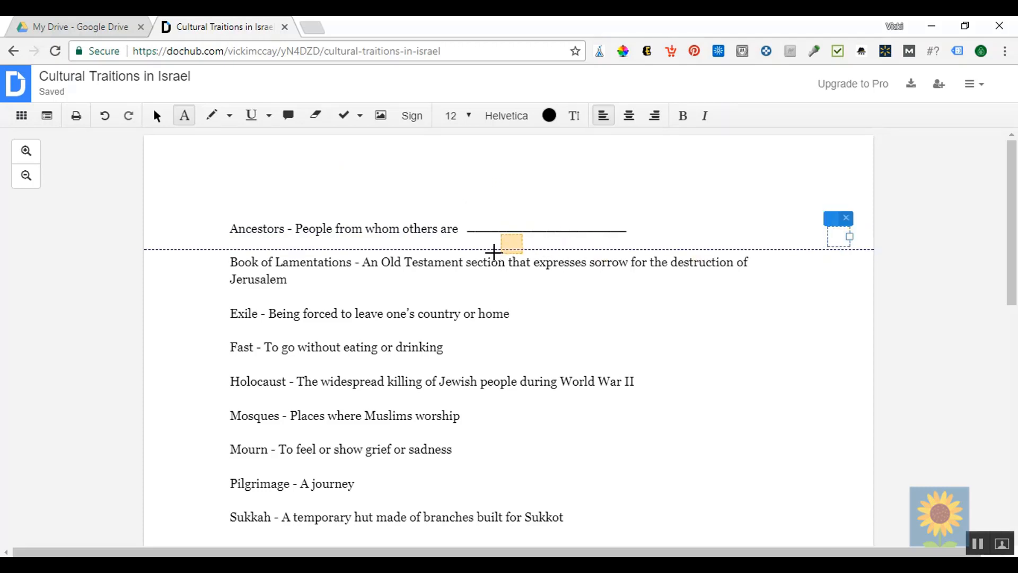
# Move the underscore blank in the Ancestors definition slightly lower to line up with its sentence.
pyautogui.click(500, 225)
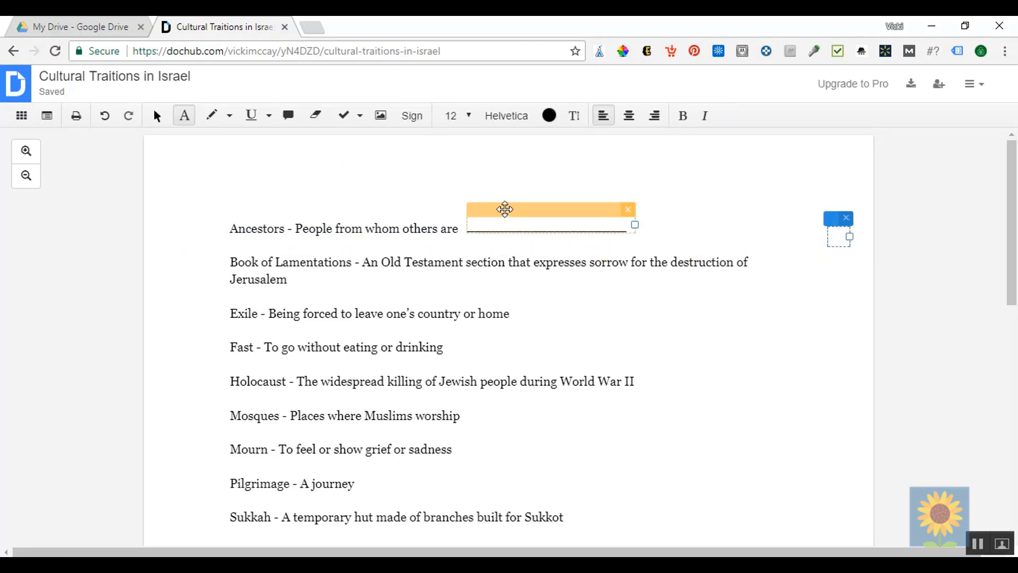
pyautogui.click(504, 208)
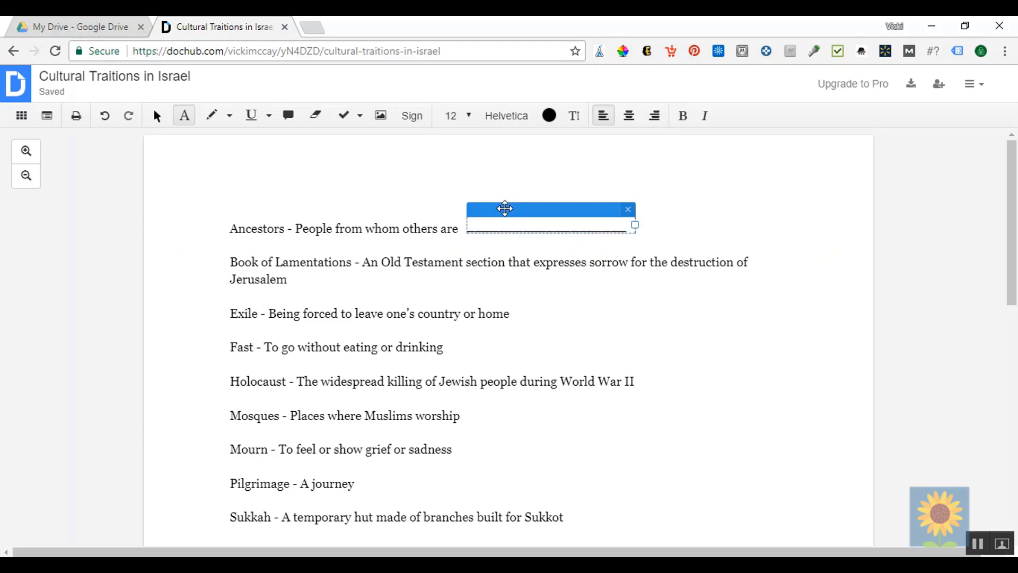
pyautogui.moveTo(504, 209); pyautogui.dragTo(502, 212)
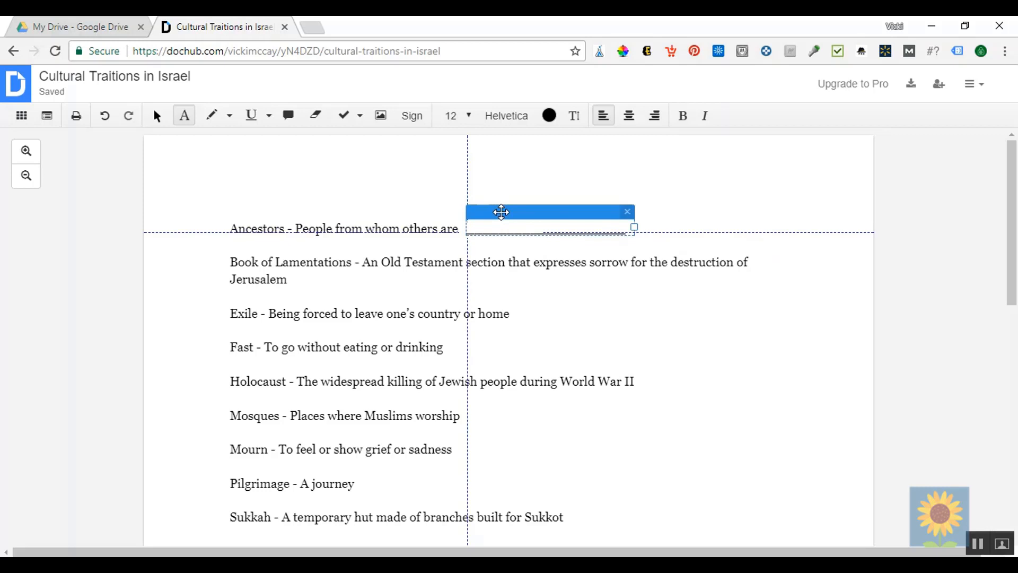
pyautogui.moveTo(501, 212); pyautogui.dragTo(502, 213)
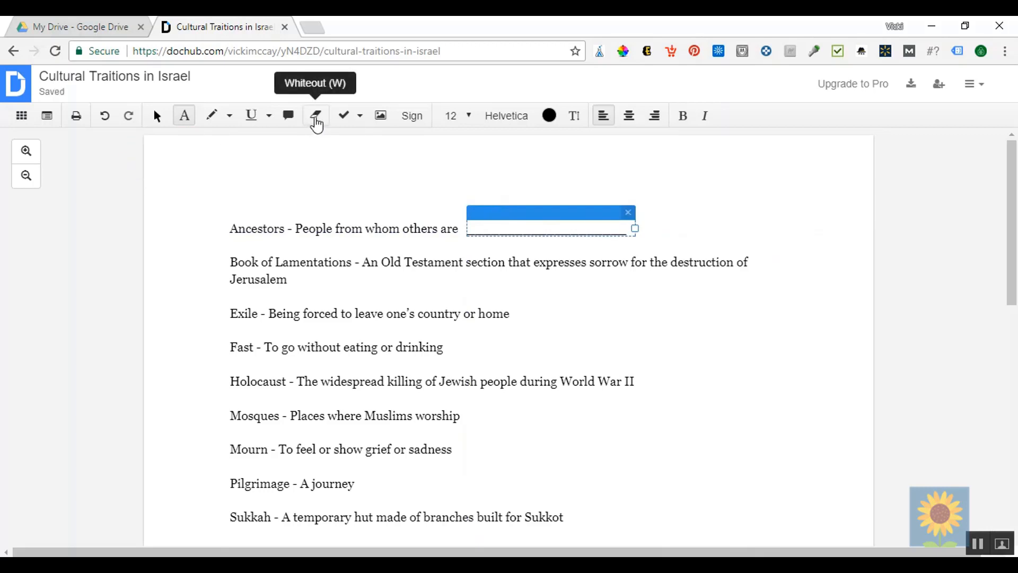
# White out "eating" and "drinking" in the Fast definition and "worship" in the Mosques definition.
pyautogui.click(317, 123)
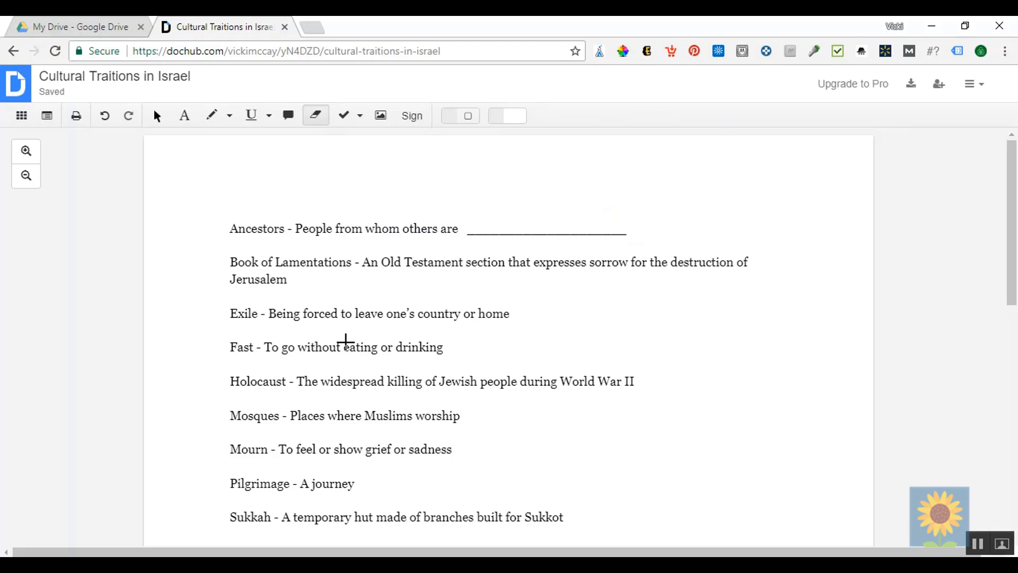
pyautogui.moveTo(345, 342); pyautogui.dragTo(444, 353)
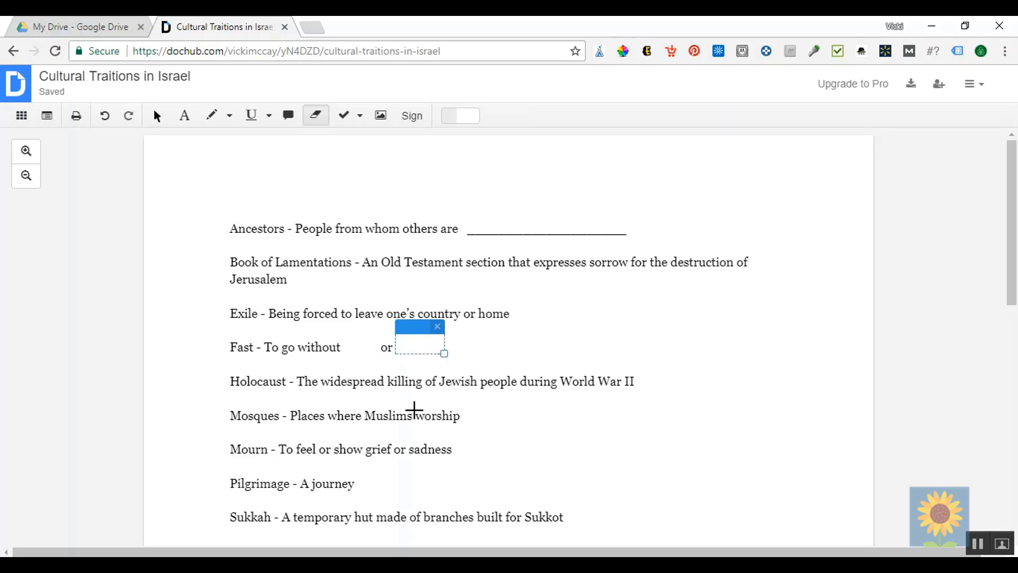
pyautogui.click(419, 415)
pyautogui.moveTo(419, 415)
pyautogui.mouseDown()
pyautogui.moveTo(462, 423)
pyautogui.moveTo(424, 401)
pyautogui.mouseUp()
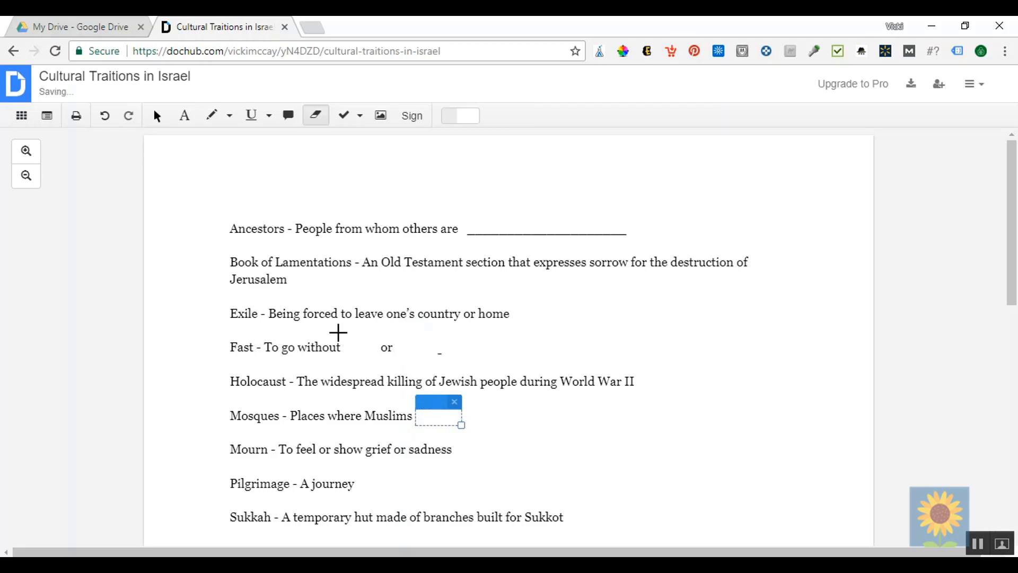
# Add a short underscore blank after "without" and a longer one after "or" in the Fast definition.
pyautogui.click(185, 117)
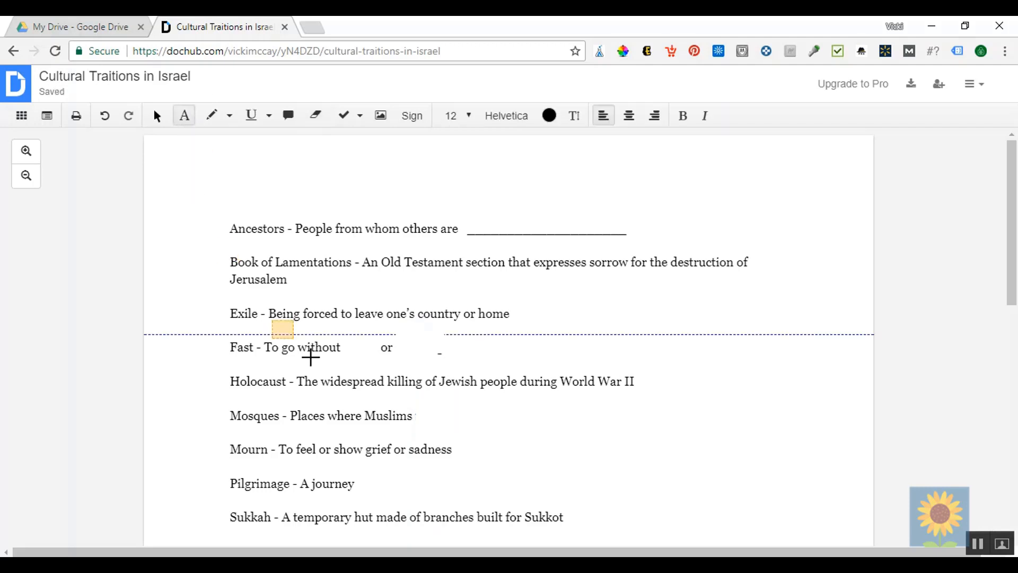
pyautogui.click(343, 351)
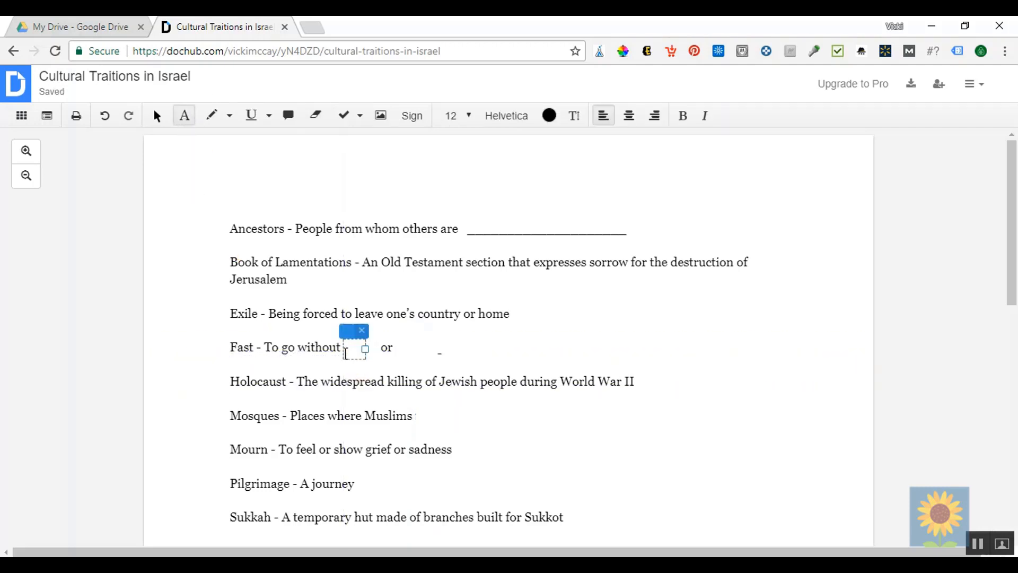
pyautogui.write('_____')
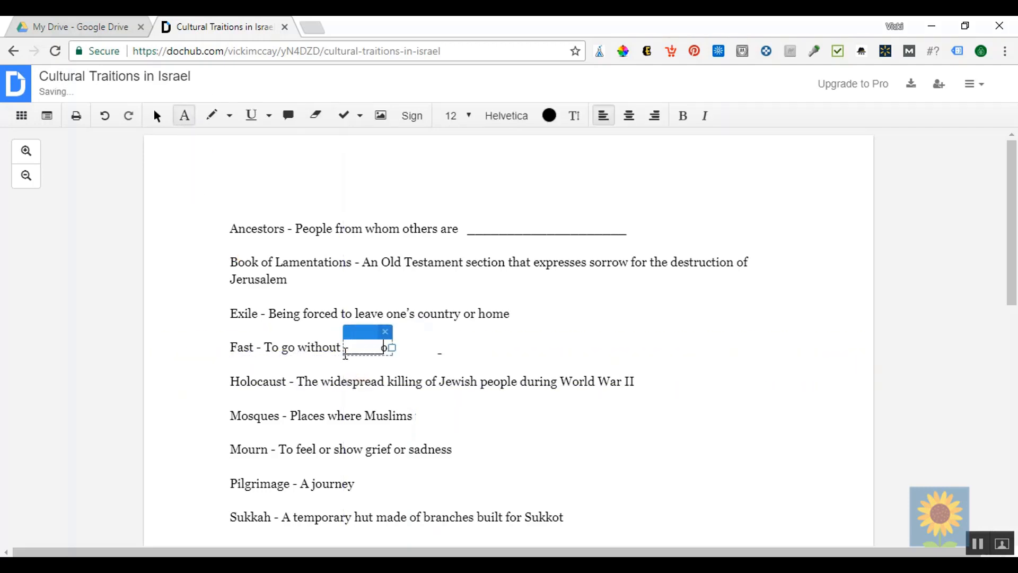
pyautogui.press('BackSpace')
pyautogui.click(400, 349)
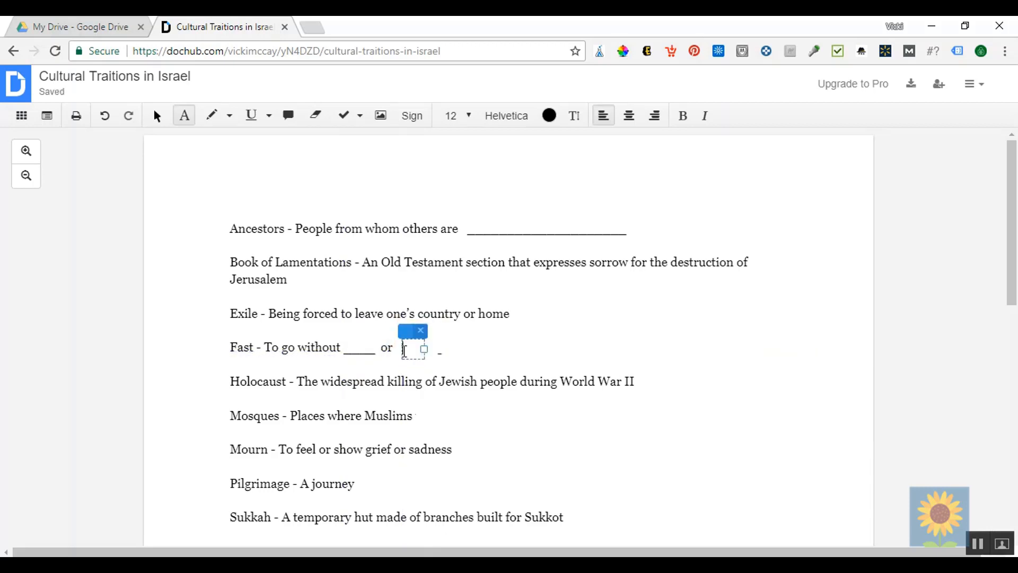
pyautogui.write('____________')
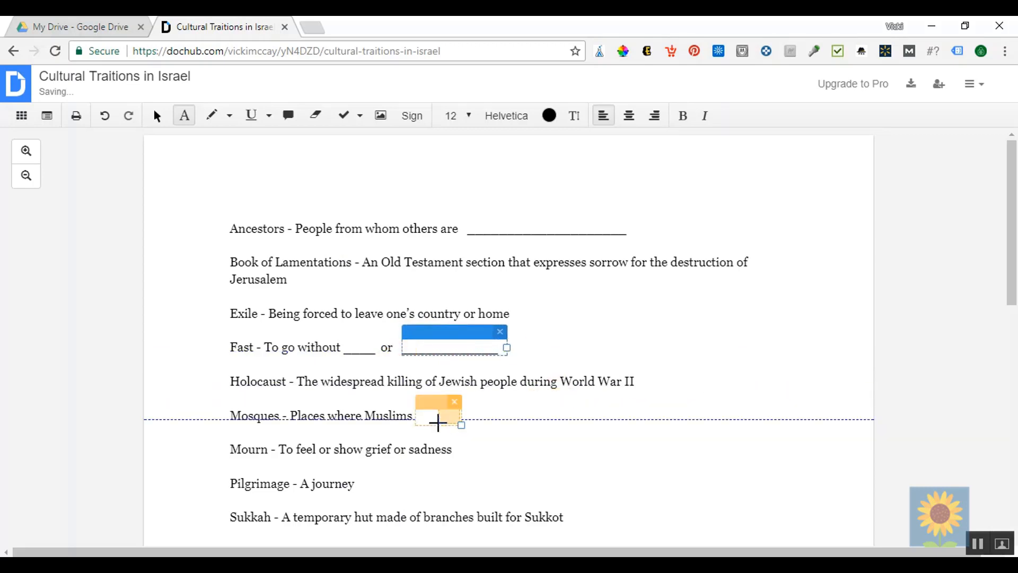
# Add a text box with an underscore blank directly after "Muslims" in the Mosques definition.
pyautogui.click(438, 419)
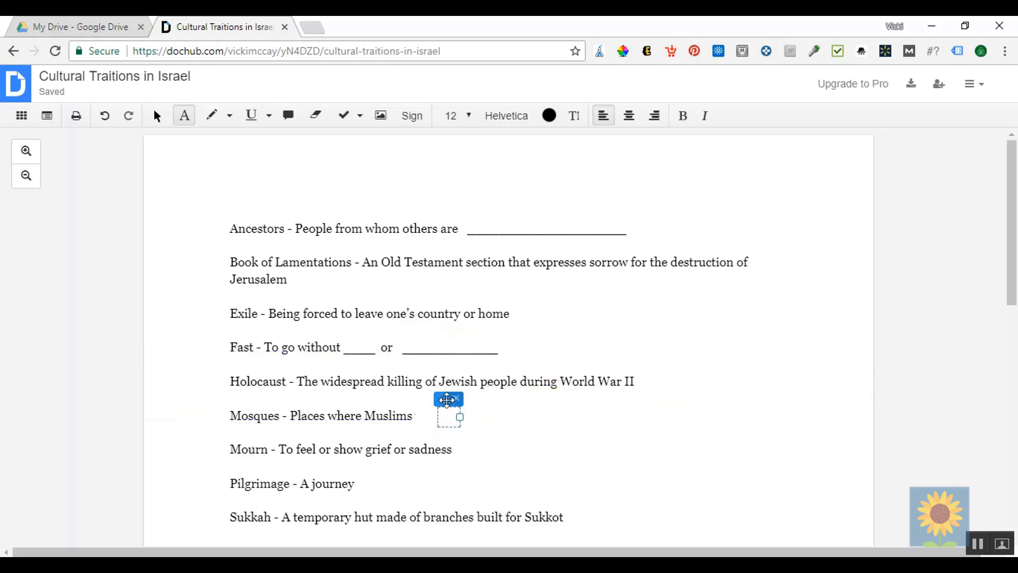
pyautogui.moveTo(447, 399); pyautogui.dragTo(427, 400)
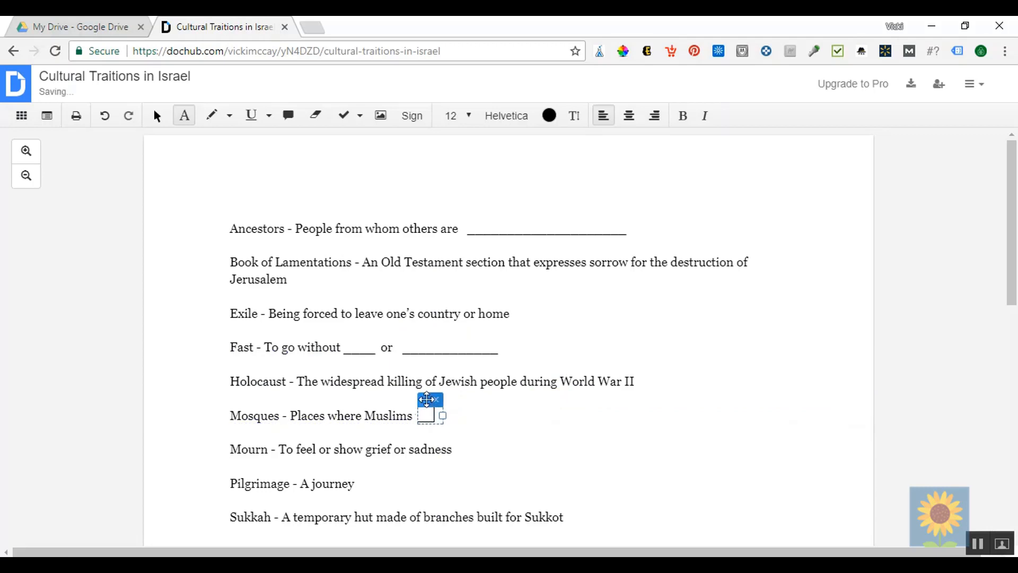
pyautogui.write('__________________')
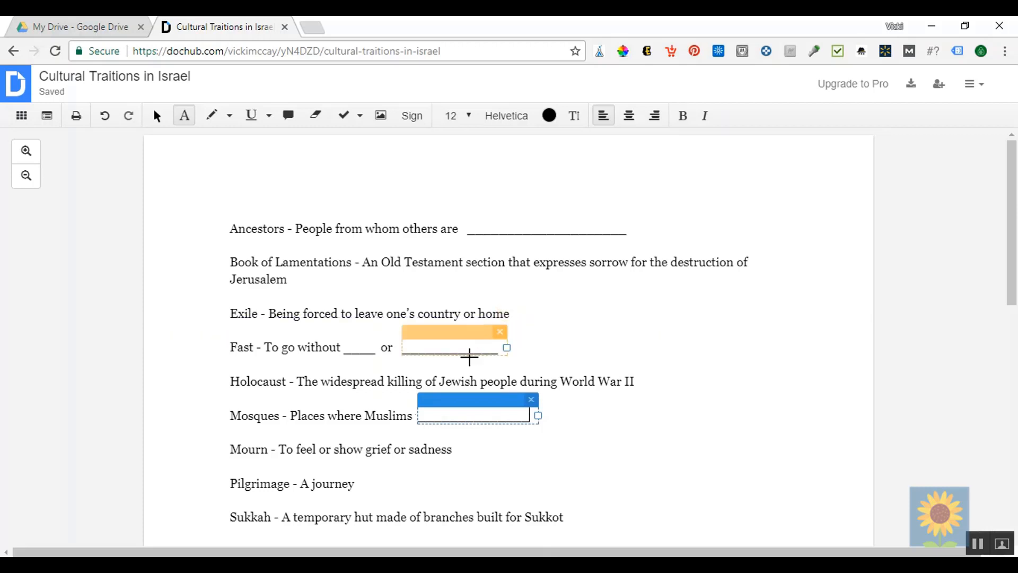
# Duplicate the longer underscore blank from the Fast definition and place the copy near the page's right edge, level with that line.
pyautogui.click(405, 354)
pyautogui.click(404, 350)
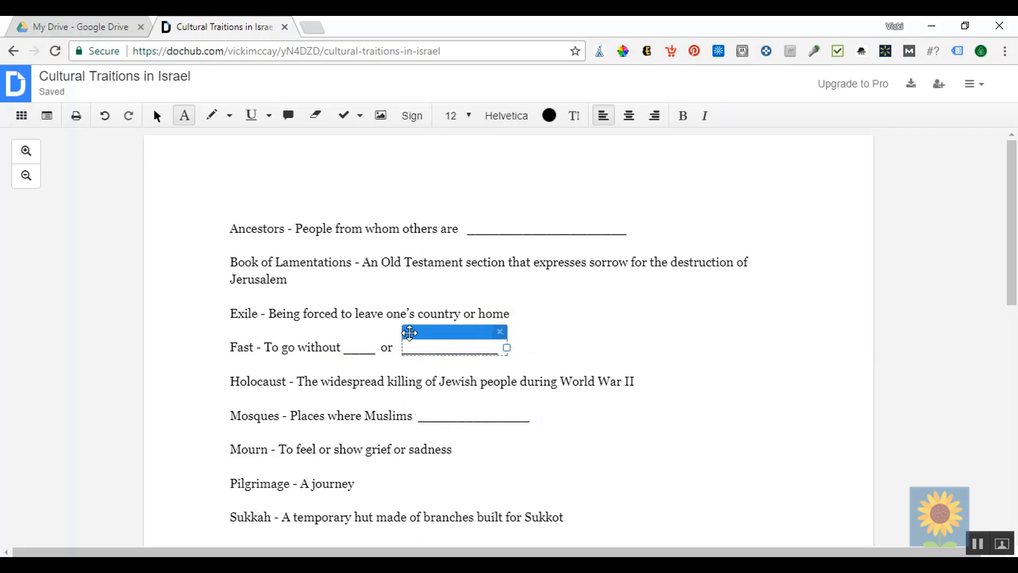
pyautogui.rightClick(409, 332)
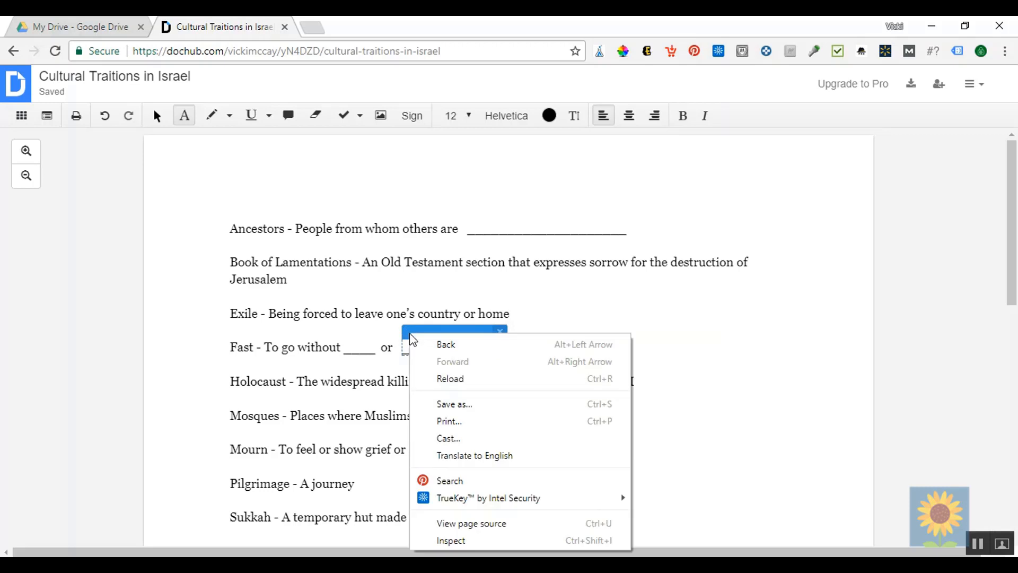
pyautogui.press('Escape')
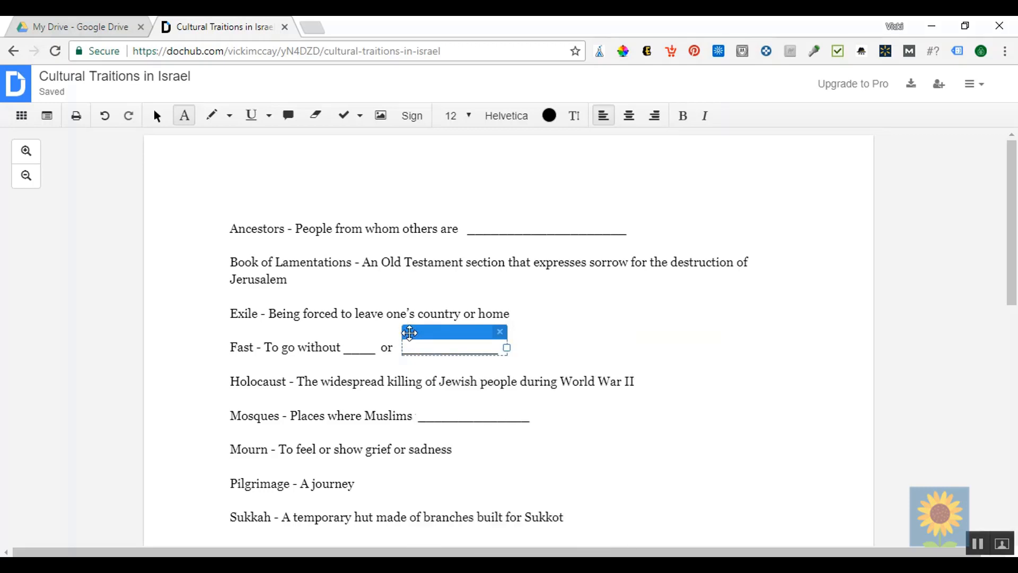
pyautogui.moveTo(409, 333); pyautogui.dragTo(695, 332)
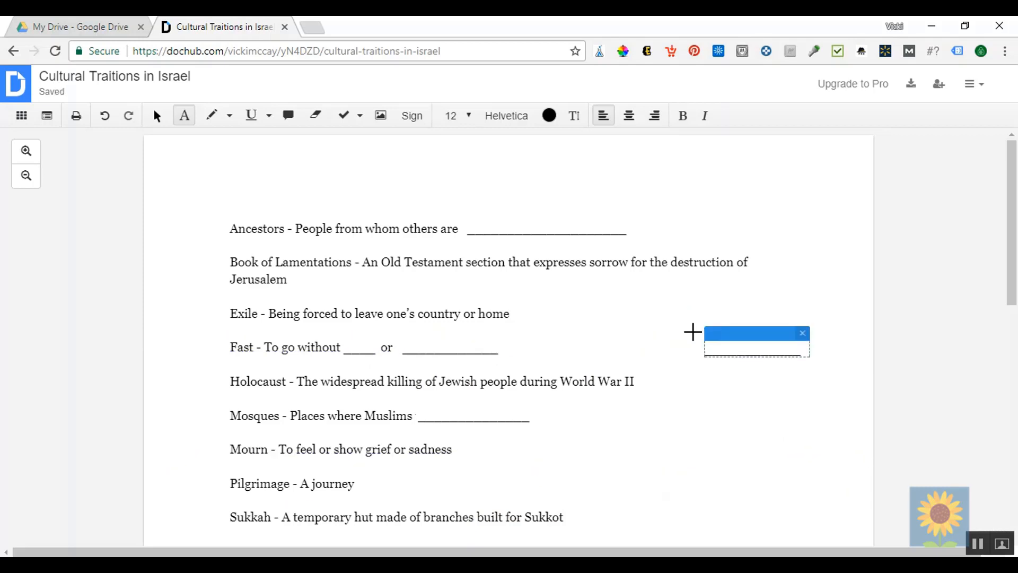
# Add another copy of the blank near the page's right edge by the Holocaust line, aligned under the first copy.
pyautogui.click(714, 381)
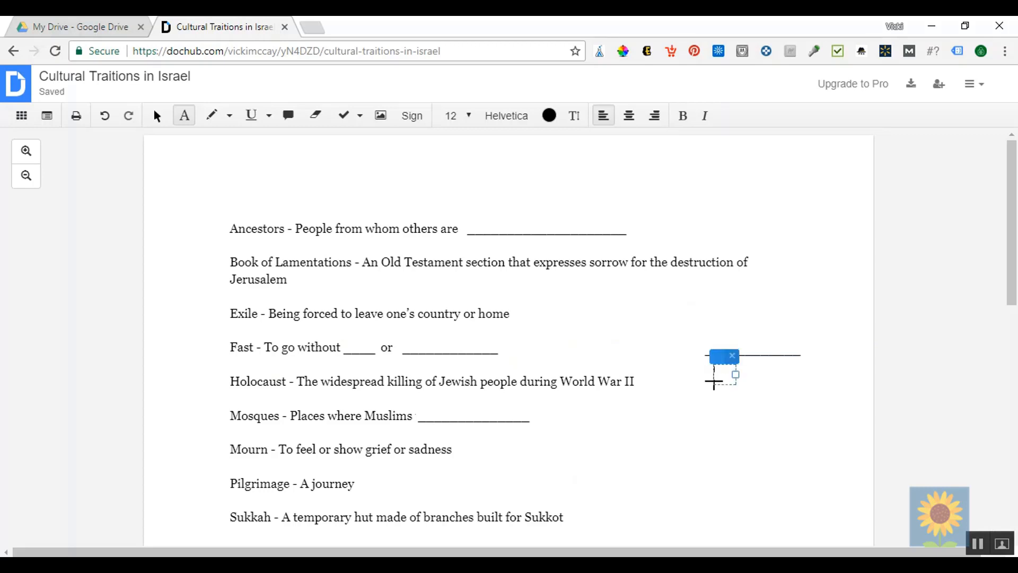
pyautogui.write('_______________')
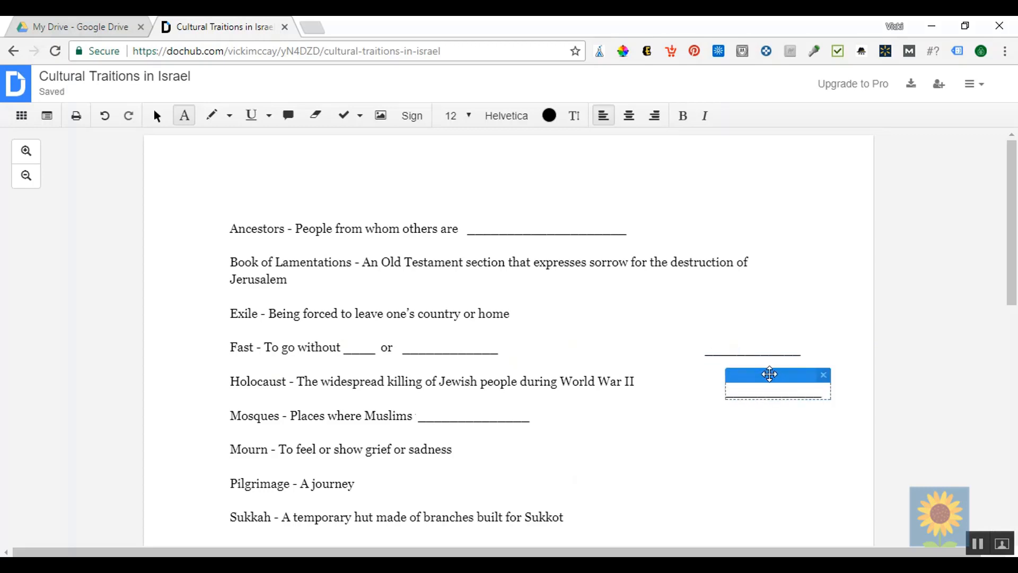
pyautogui.moveTo(770, 375); pyautogui.dragTo(744, 375)
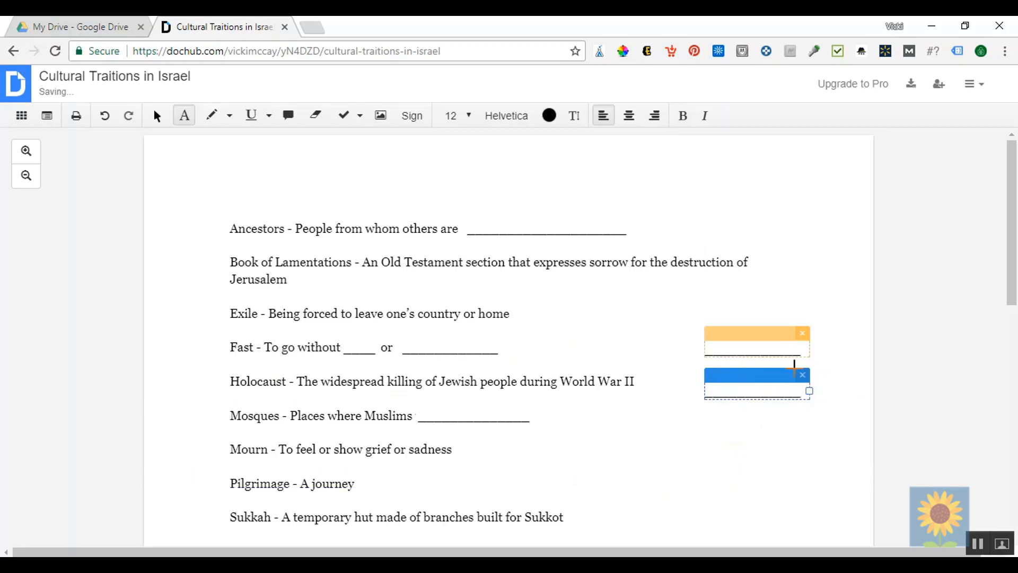
pyautogui.click(742, 432)
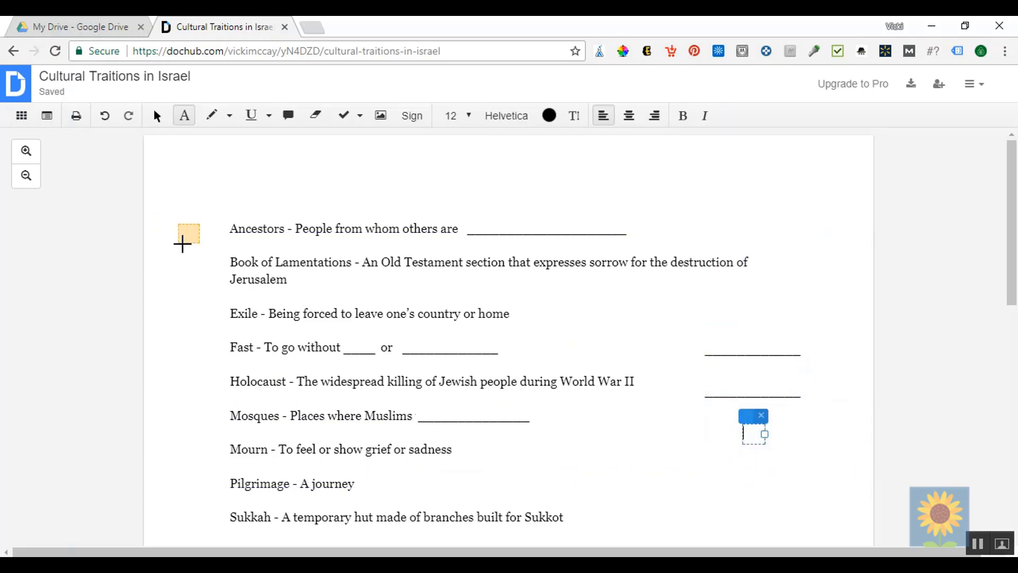
# Place a copied blank in the margin before Ancestors, narrow its box to fit, and remove the underscores that wrap onto a second line.
pyautogui.click(157, 232)
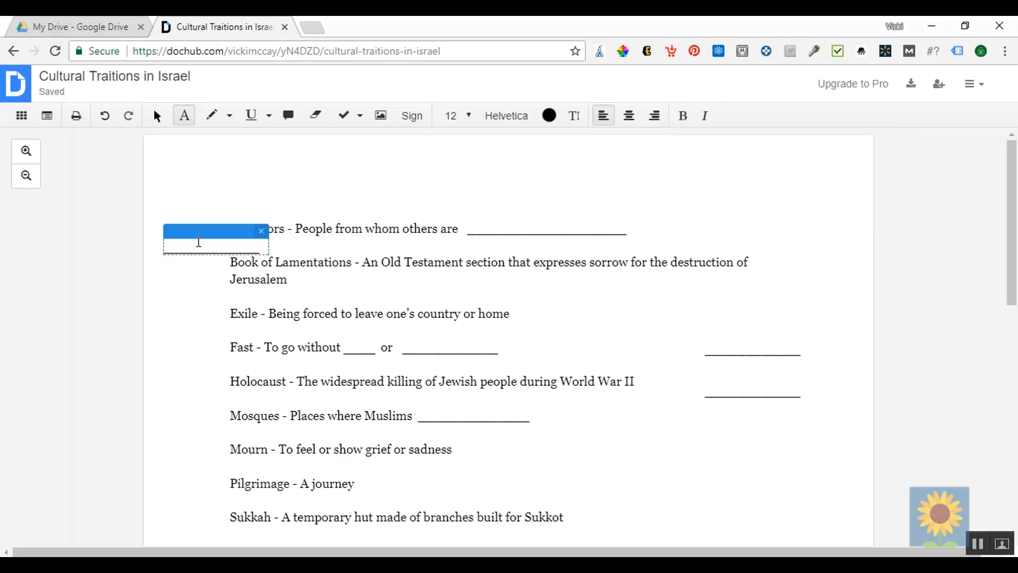
pyautogui.moveTo(184, 229); pyautogui.dragTo(167, 212)
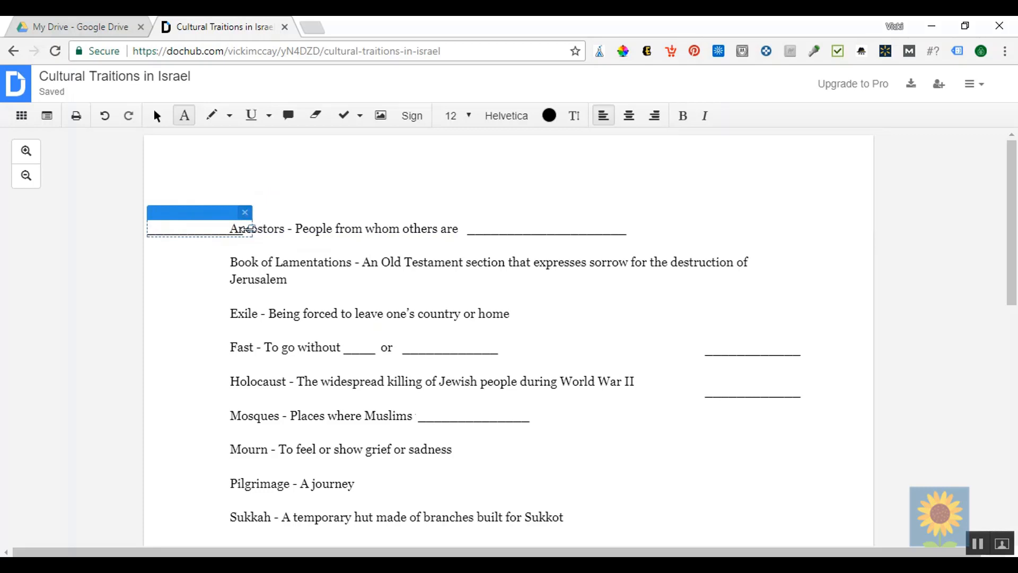
pyautogui.moveTo(253, 229); pyautogui.dragTo(222, 233)
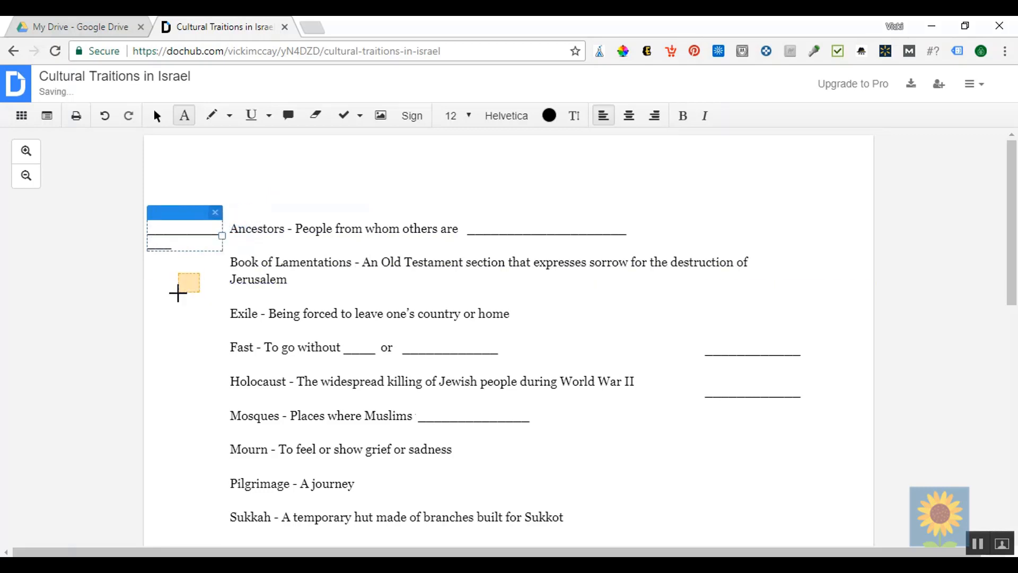
pyautogui.click(179, 248)
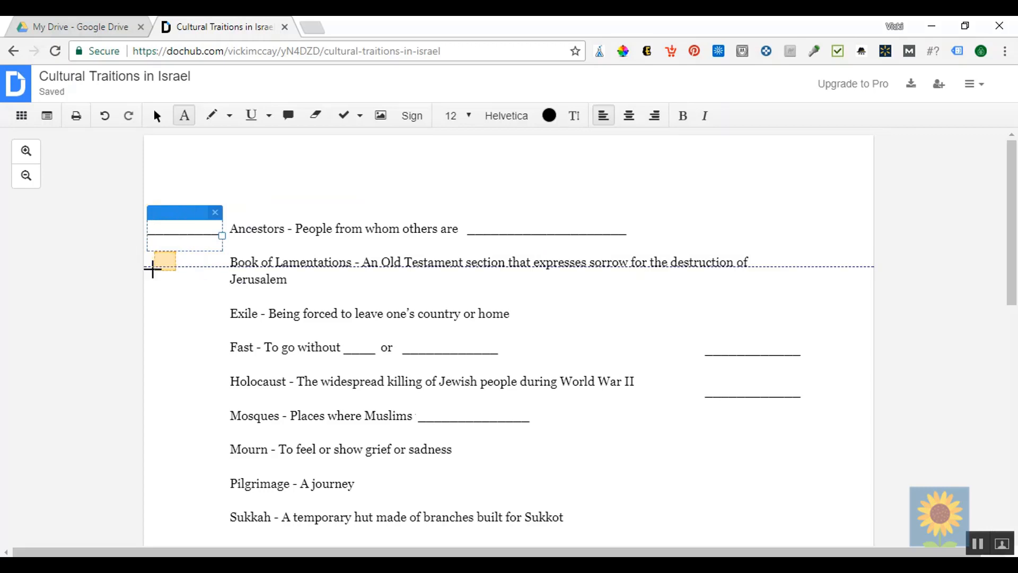
# Add copies of the shortened blank before Book of Lamentations and Exile, aligned with the one before Ancestors.
pyautogui.click(148, 272)
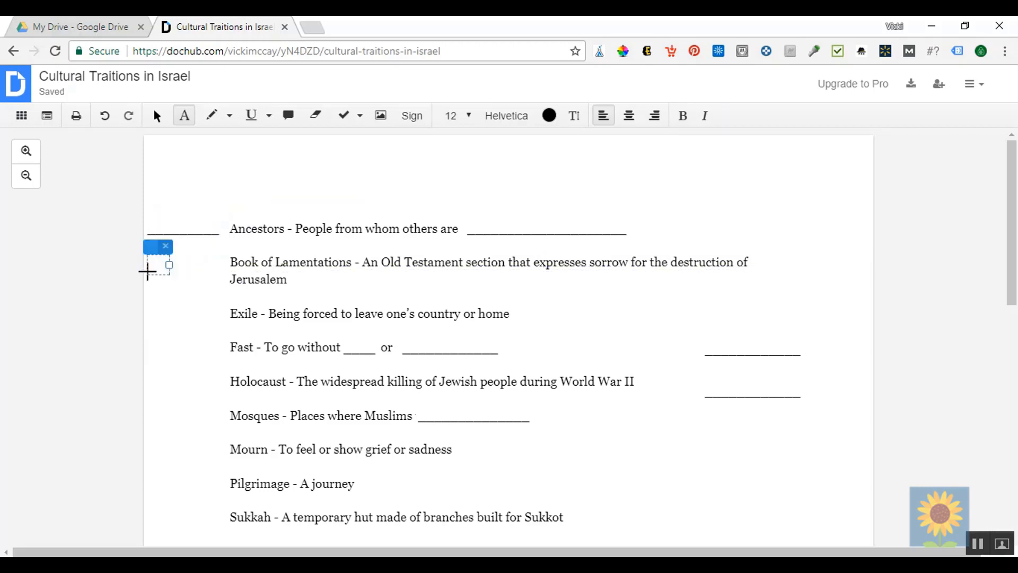
pyautogui.write('____________________')
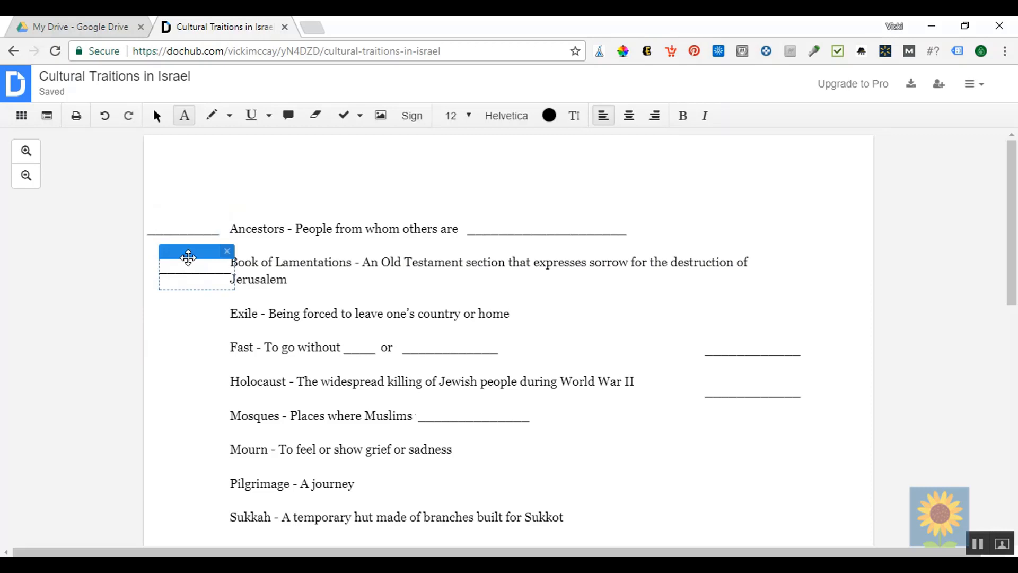
pyautogui.moveTo(189, 257); pyautogui.dragTo(176, 257)
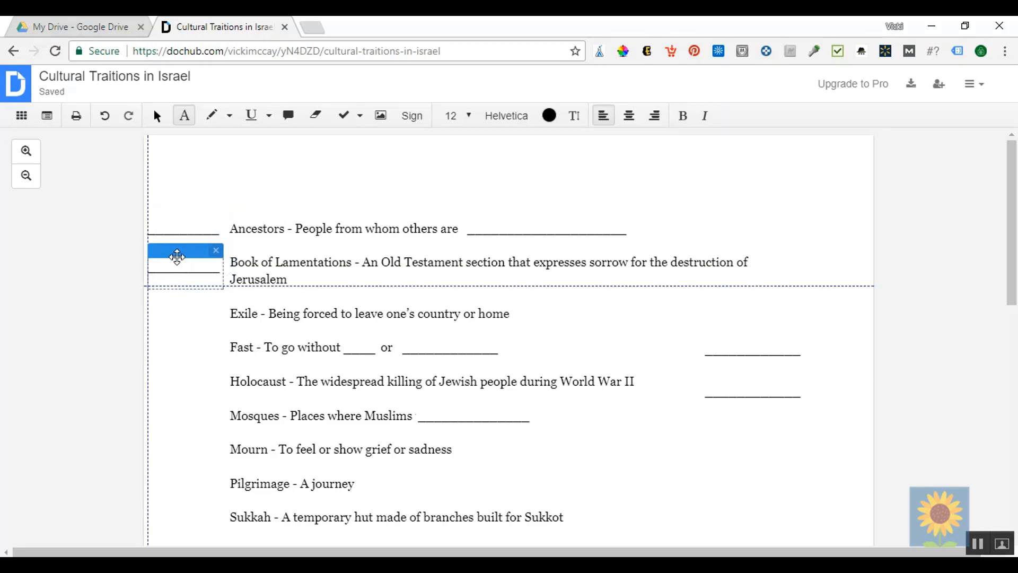
pyautogui.click(152, 324)
pyautogui.write('___________')
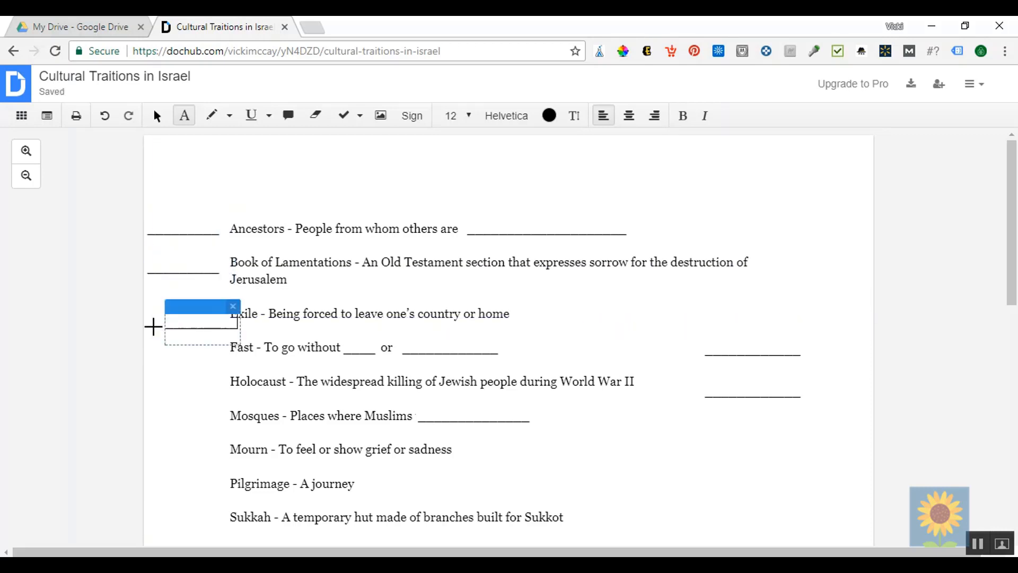
pyautogui.moveTo(170, 303); pyautogui.dragTo(159, 304)
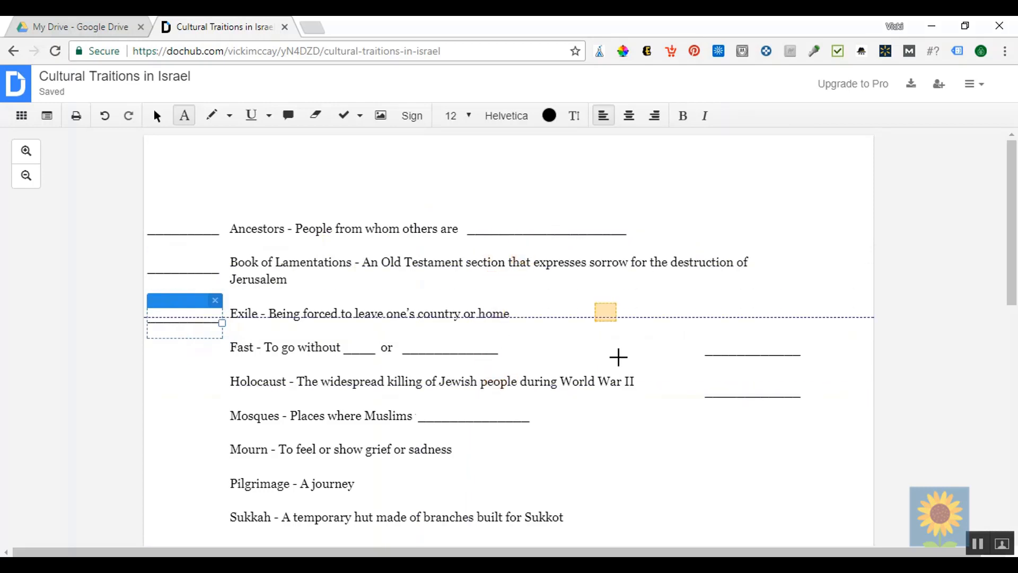
pyautogui.scroll(-8, 656, 390)
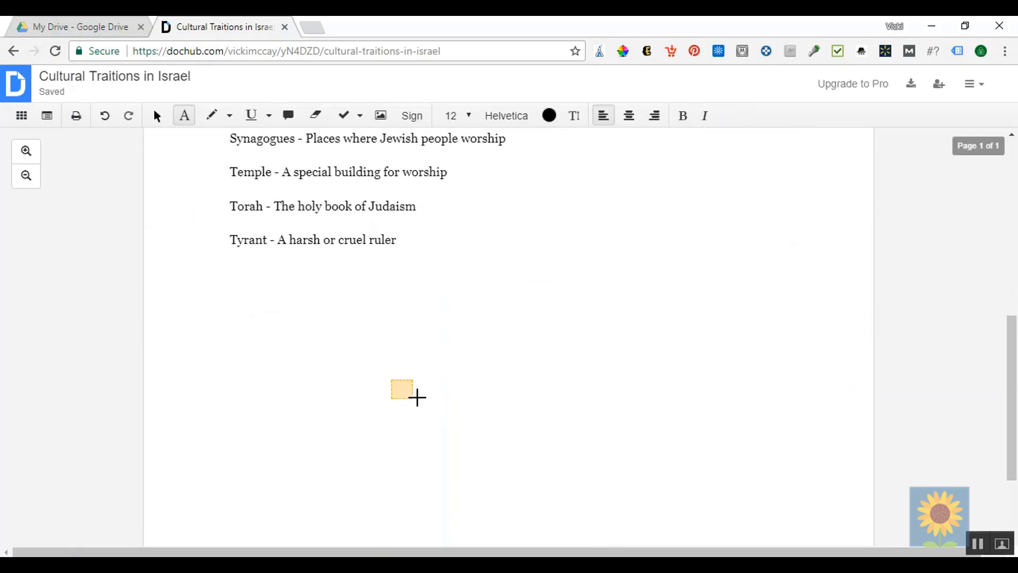
pyautogui.scroll(5, 273, 317)
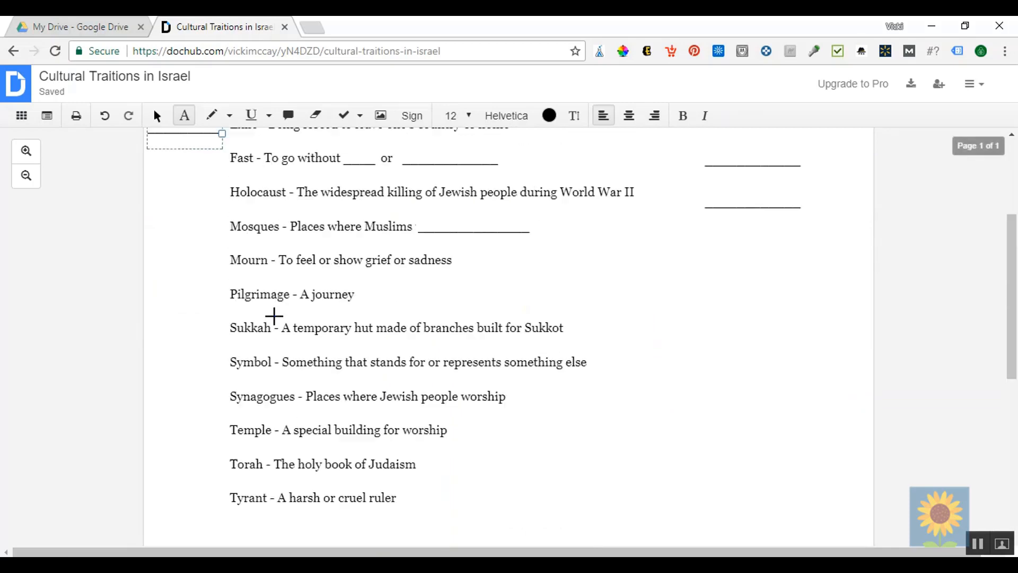
pyautogui.scroll(4, 274, 316)
pyautogui.click(159, 217)
pyautogui.moveTo(159, 218); pyautogui.dragTo(174, 354)
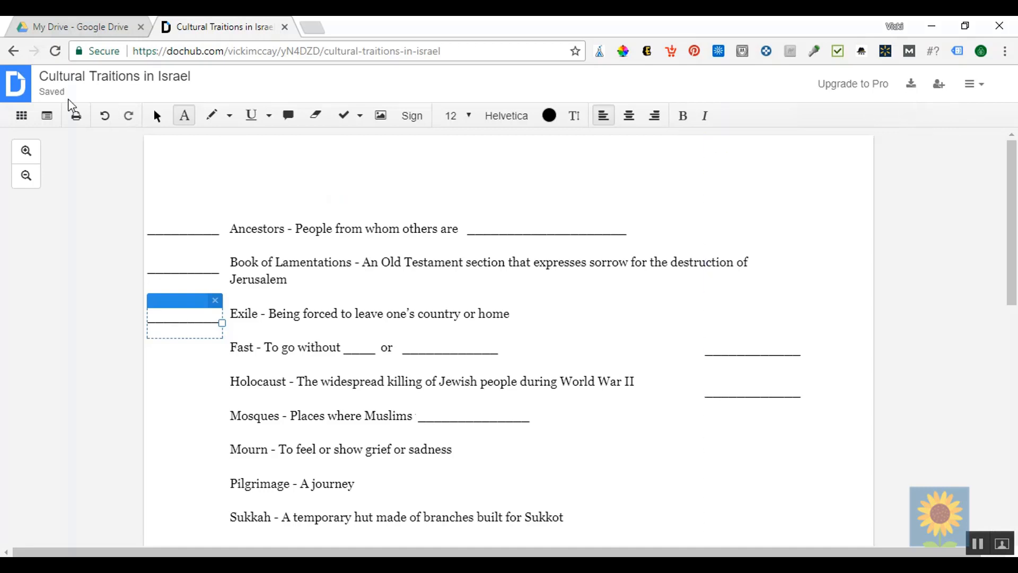
# Download the edited worksheet to the computer in PDF format.
pyautogui.click(914, 86)
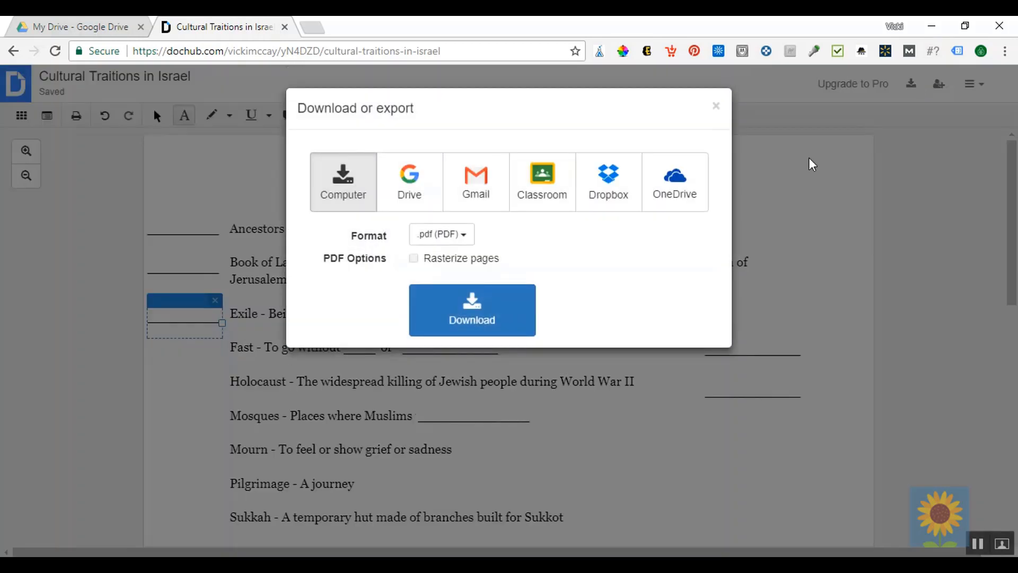
pyautogui.click(484, 326)
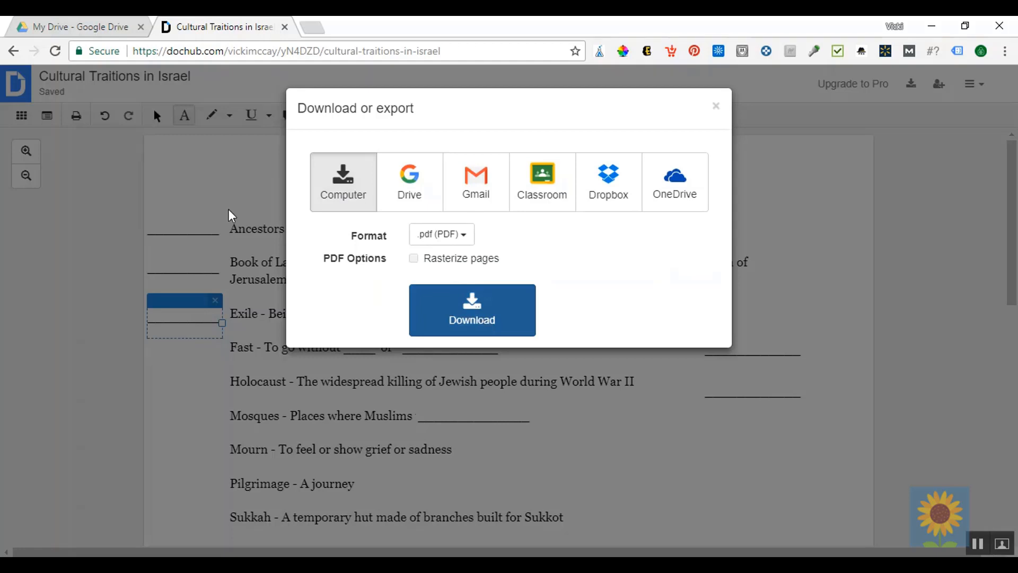
pyautogui.click(456, 316)
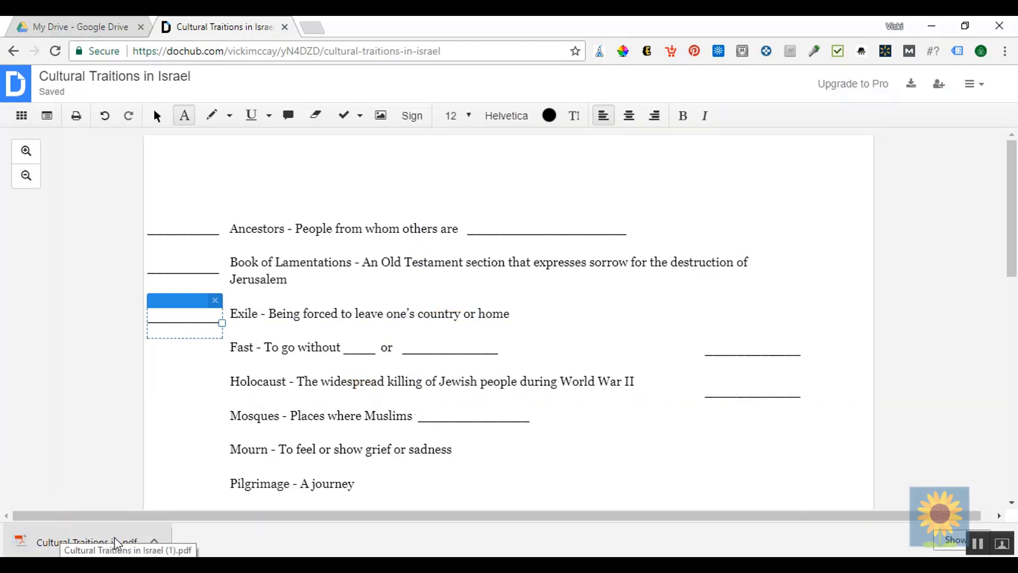
# Open the downloaded Cultural Traitions in Israel (1).pdf and review the blanks and definitions on its page.
pyautogui.click(117, 542)
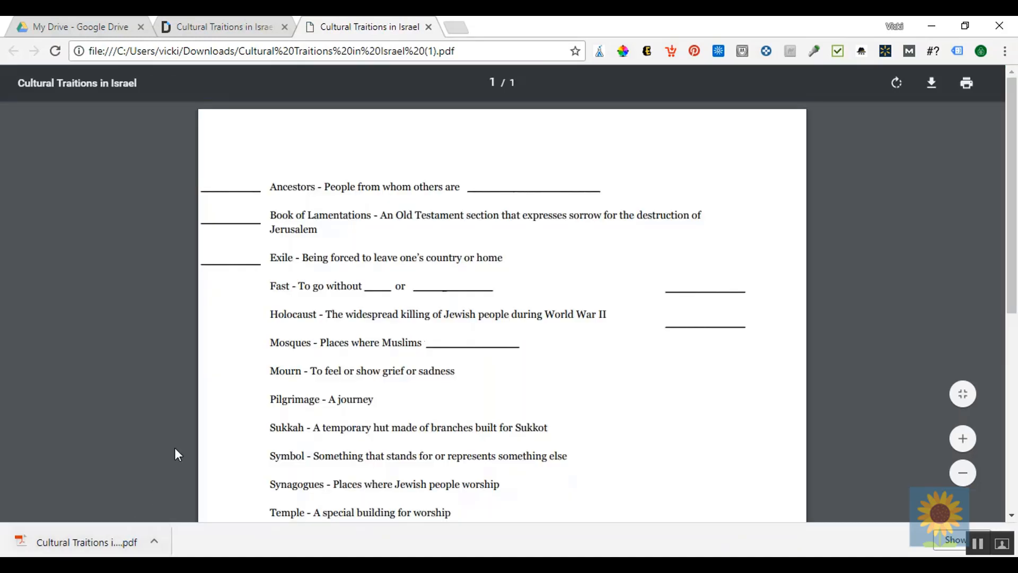
pyautogui.scroll(-3, 591, 304)
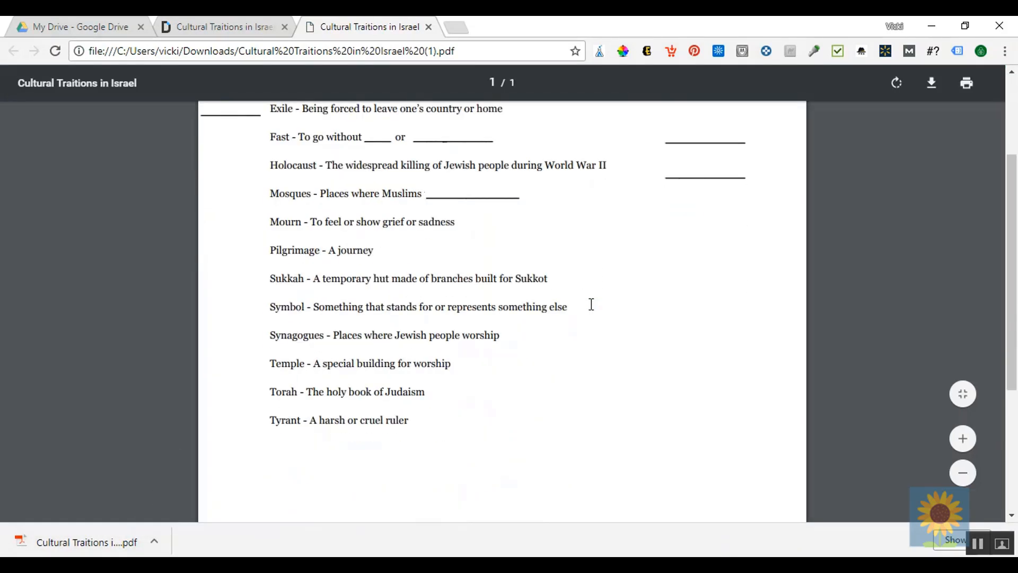
pyautogui.scroll(3, 591, 303)
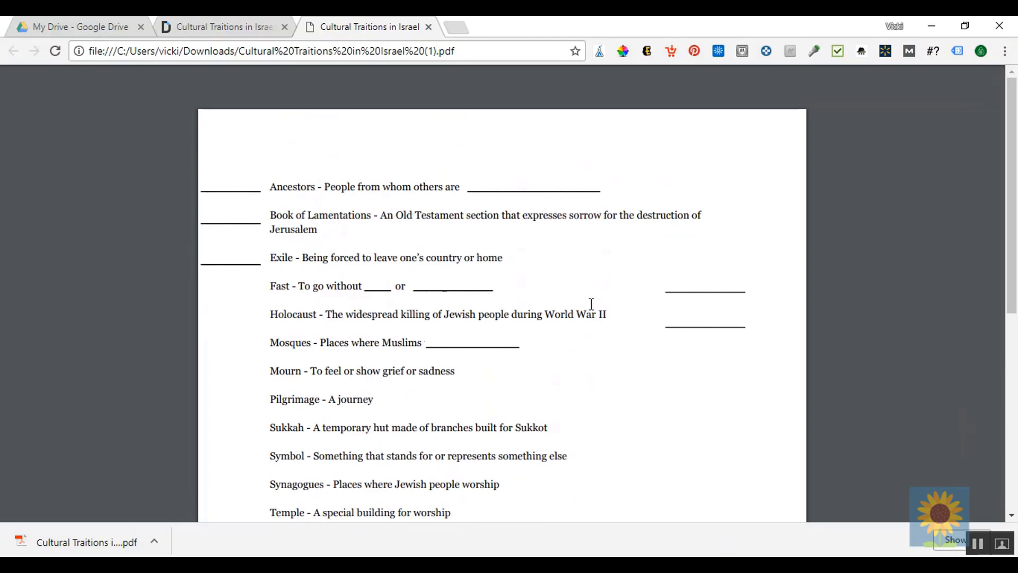